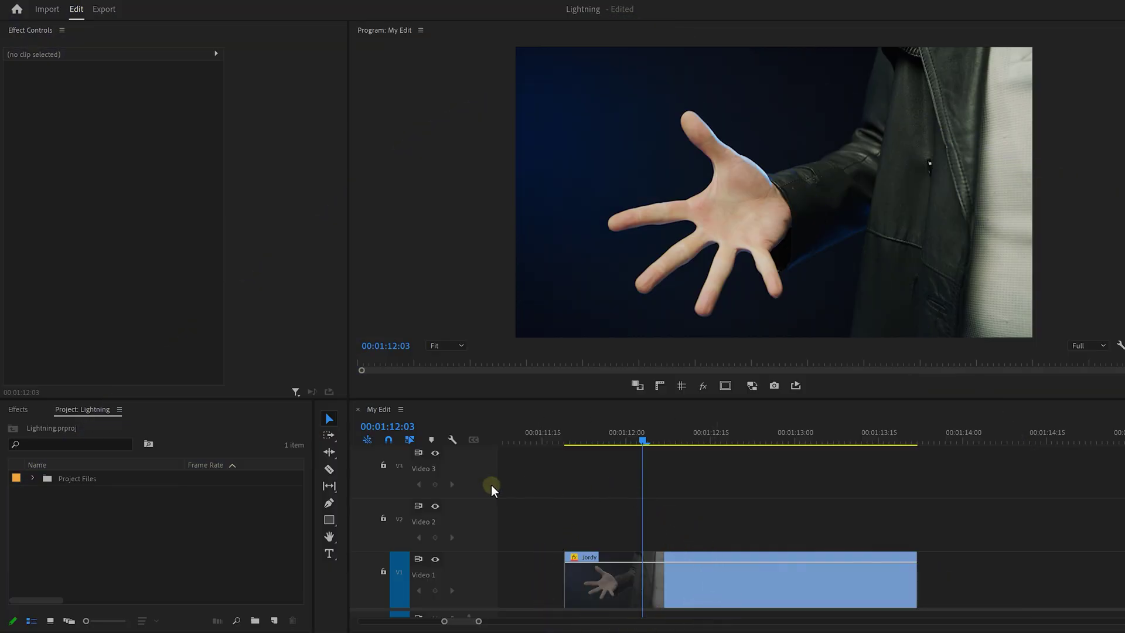
Create a black 3840x2160 colour matte named Lightning and place it on Video 2
left_click(274, 620)
left_click(297, 576)
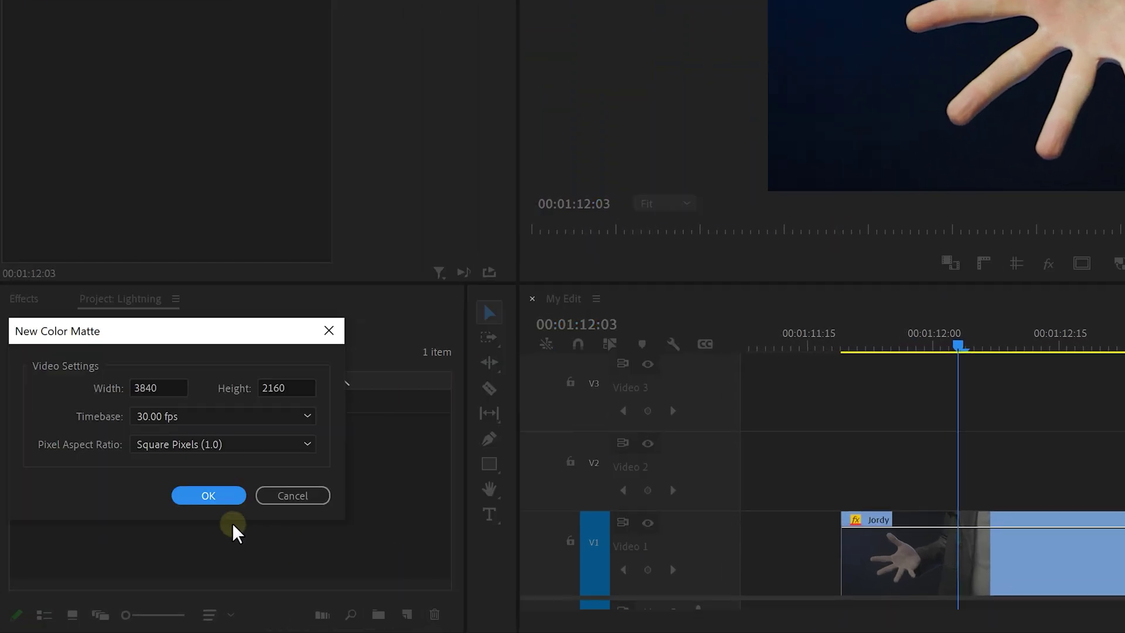
left_click(142, 543)
left_click(397, 339)
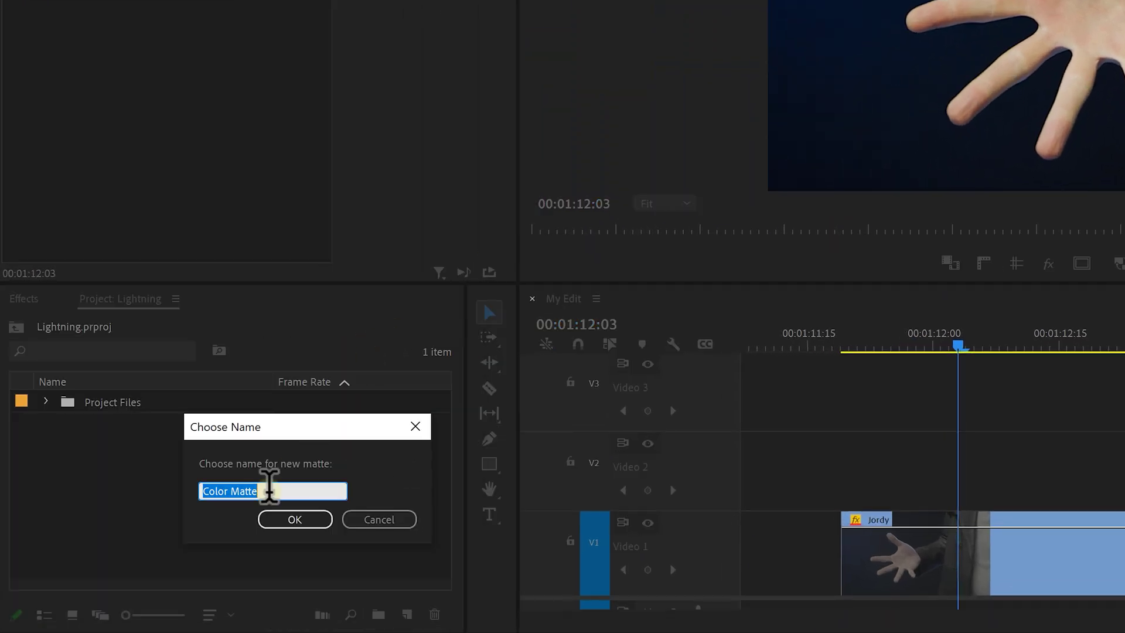
left_click(269, 523)
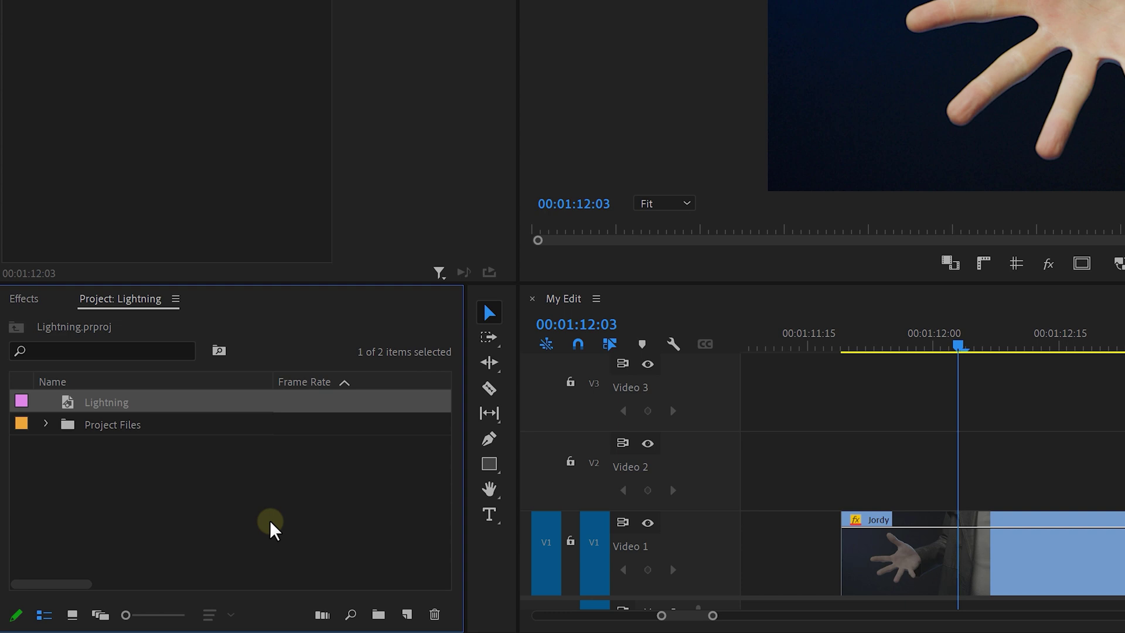
left_click_drag(120, 413, 938, 470)
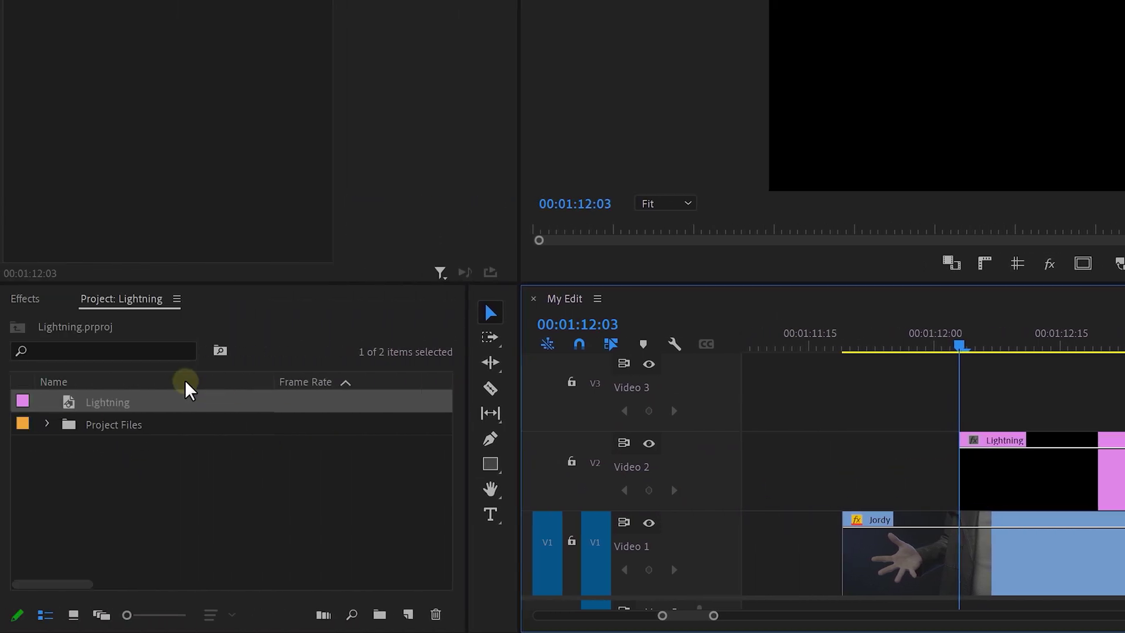
Apply the Lightning effect to the matte on Video 2
left_click(26, 299)
type("Lightning")
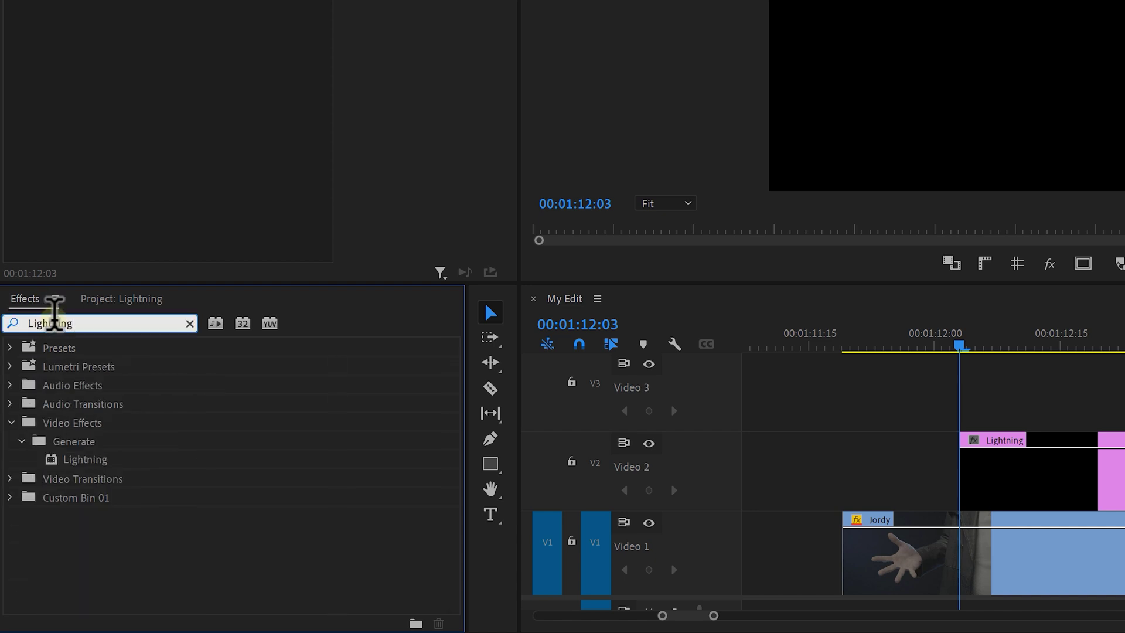
left_click(85, 463)
left_click_drag(305, 511, 1002, 466)
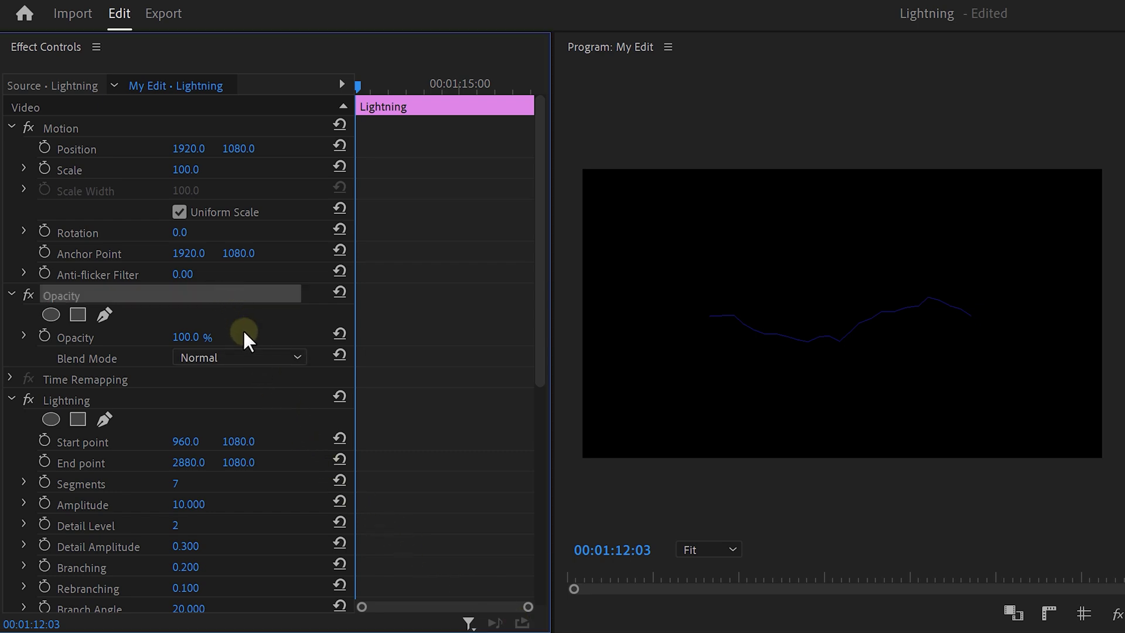
Set the Lightning matte's blend mode to Screen so the hand shows through
left_click(241, 359)
left_click(214, 561)
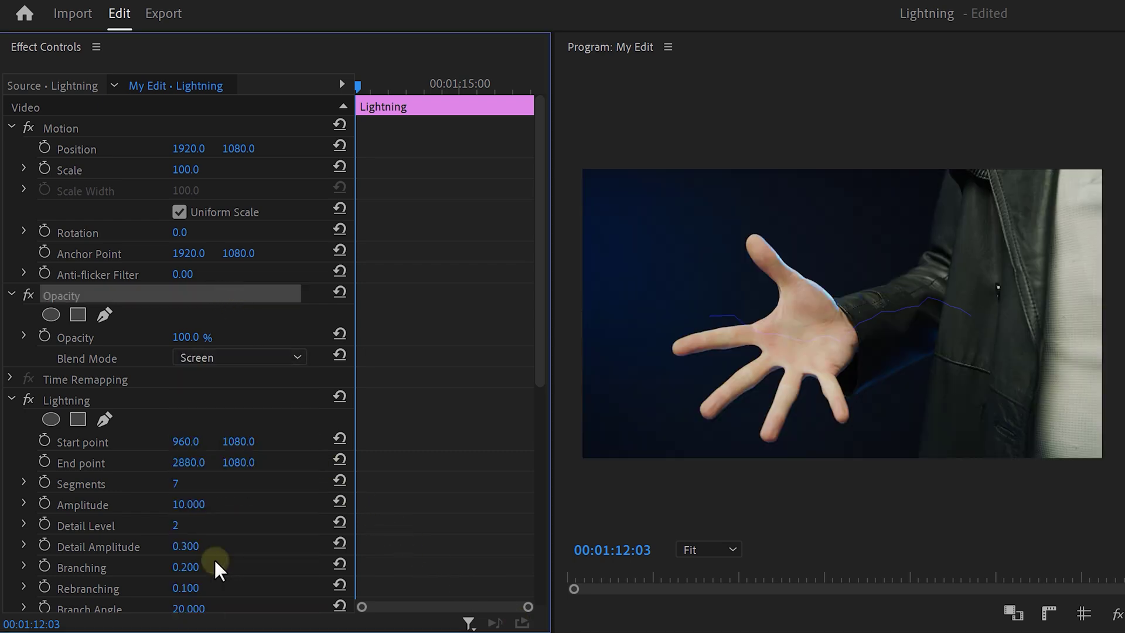
left_click_drag(534, 375, 442, 567)
Change the bolt's outside colour from blue to white
left_click(185, 461)
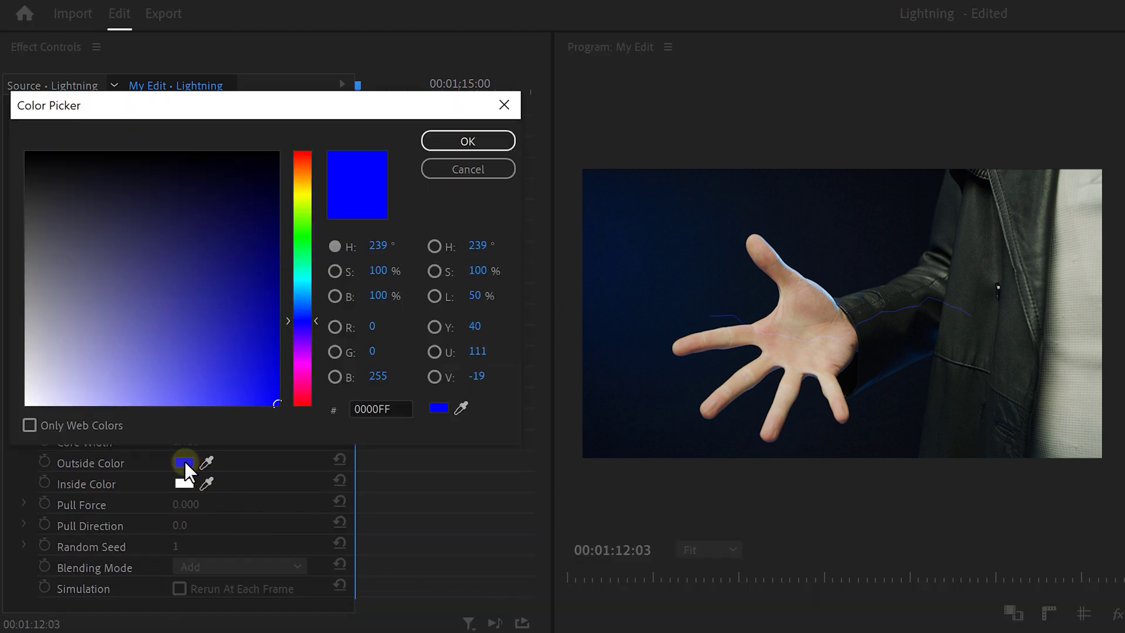
left_click_drag(157, 390, 32, 410)
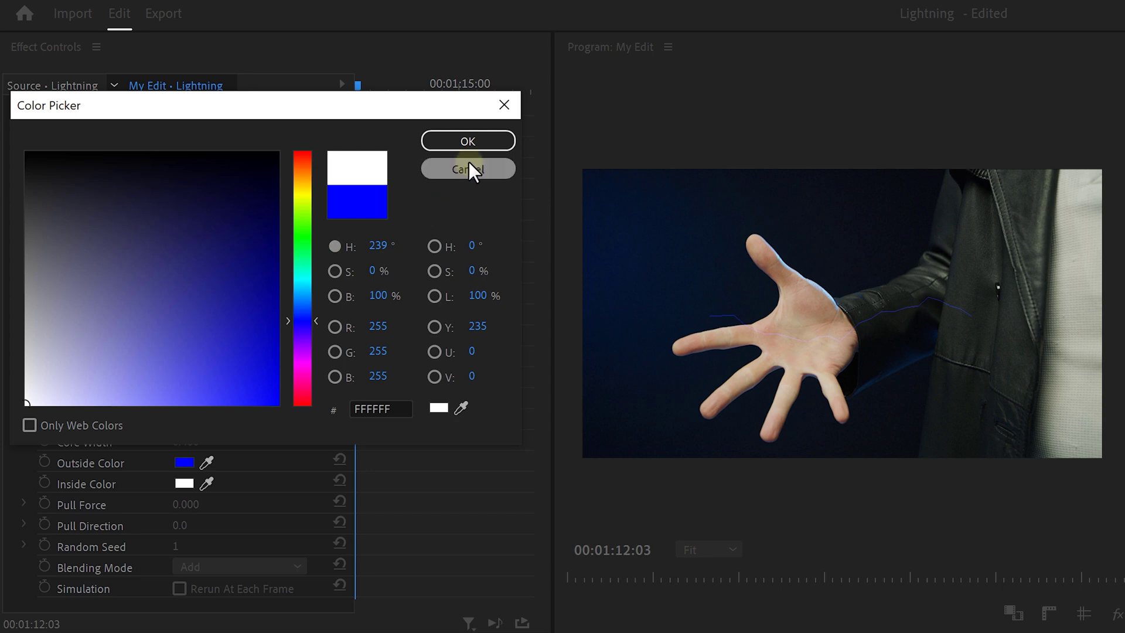
left_click(481, 145)
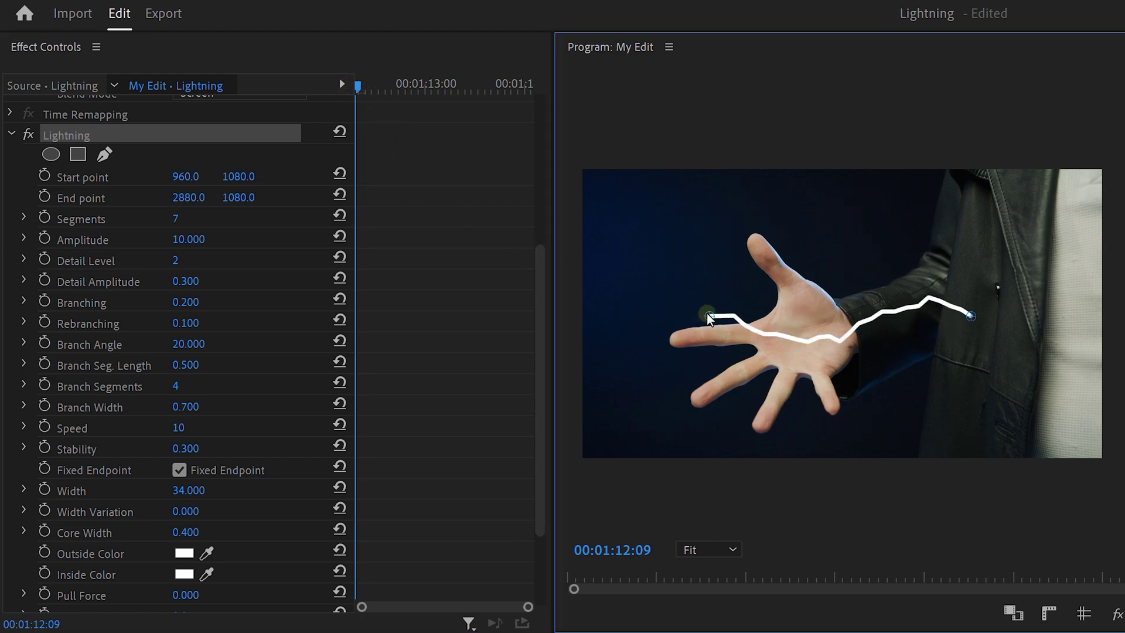
Pin the bolt's start to the index fingertip and keyframe it from 00:01:12:09 to 00:01:14:02
left_click_drag(737, 256, 754, 239)
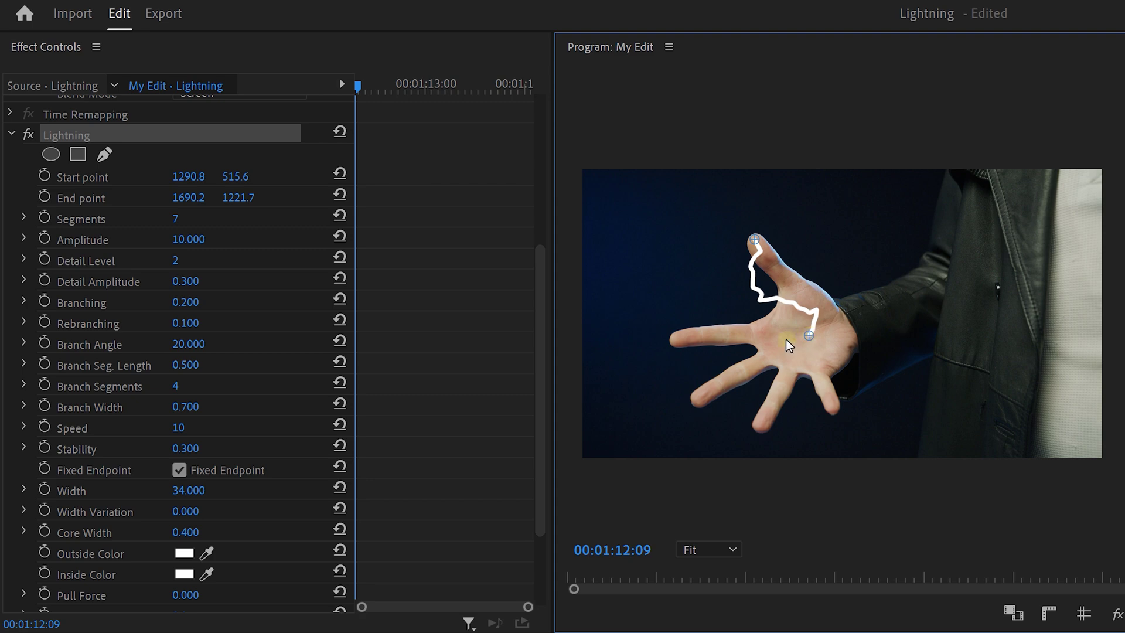
left_click(47, 176)
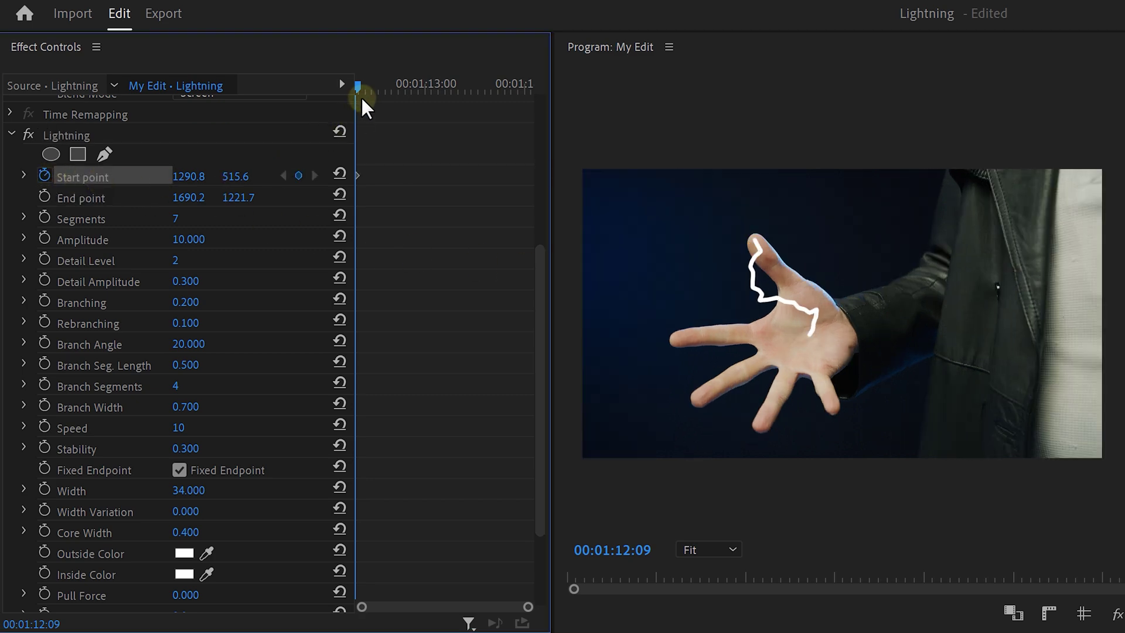
left_click_drag(361, 98, 536, 85)
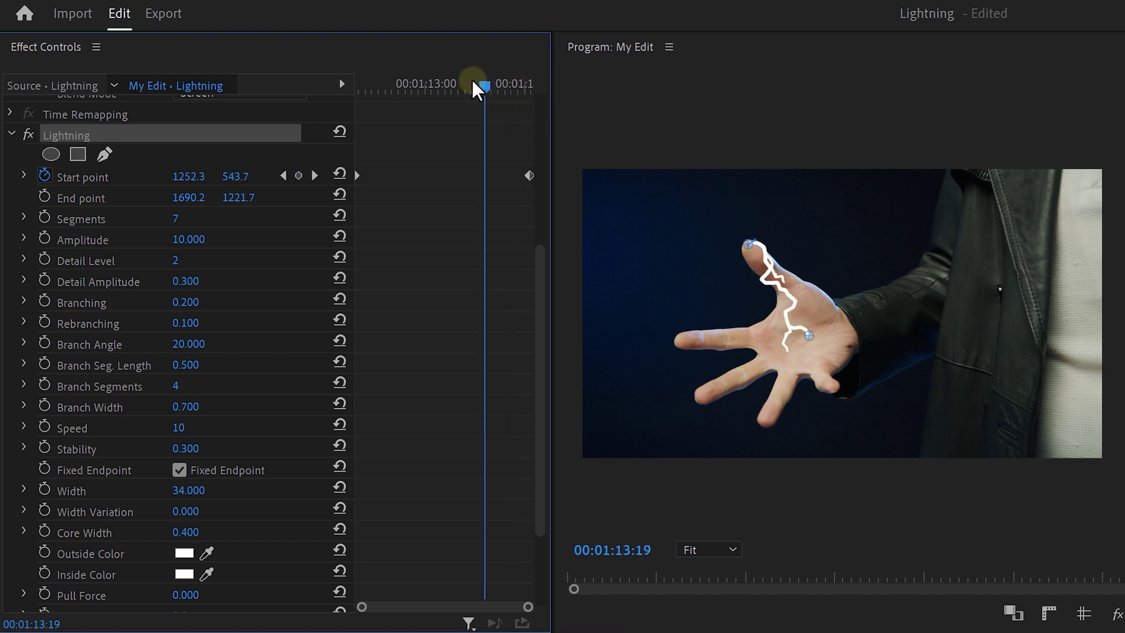
mouse_move(476, 88)
left_mouse_down()
mouse_move(321, 88)
mouse_move(469, 103)
mouse_move(456, 94)
left_mouse_up()
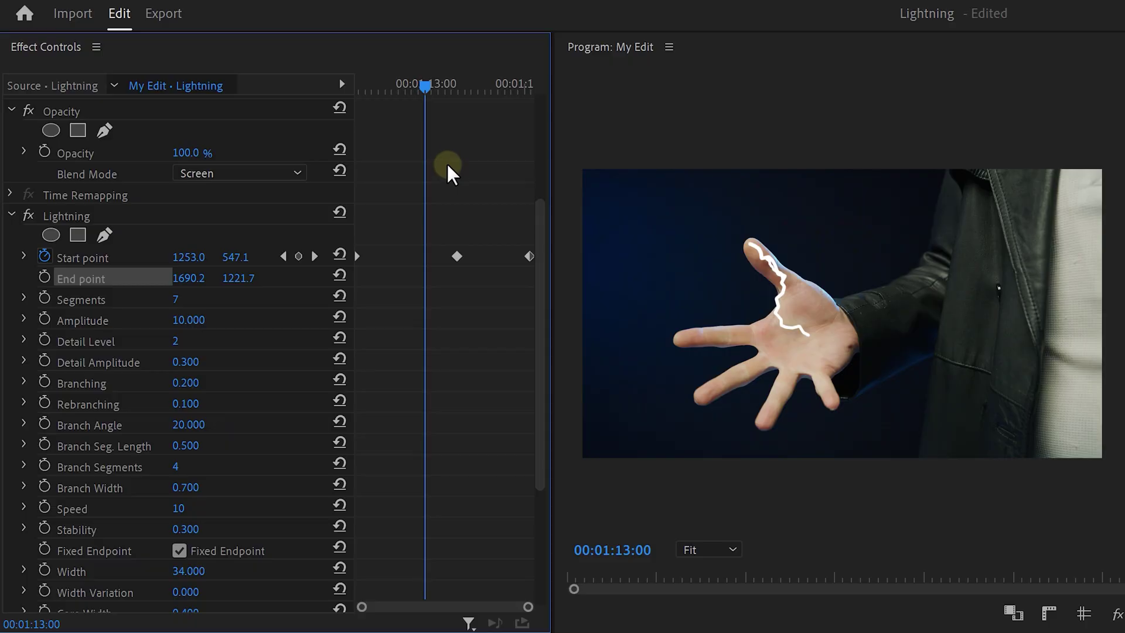
left_click_drag(426, 86, 350, 83)
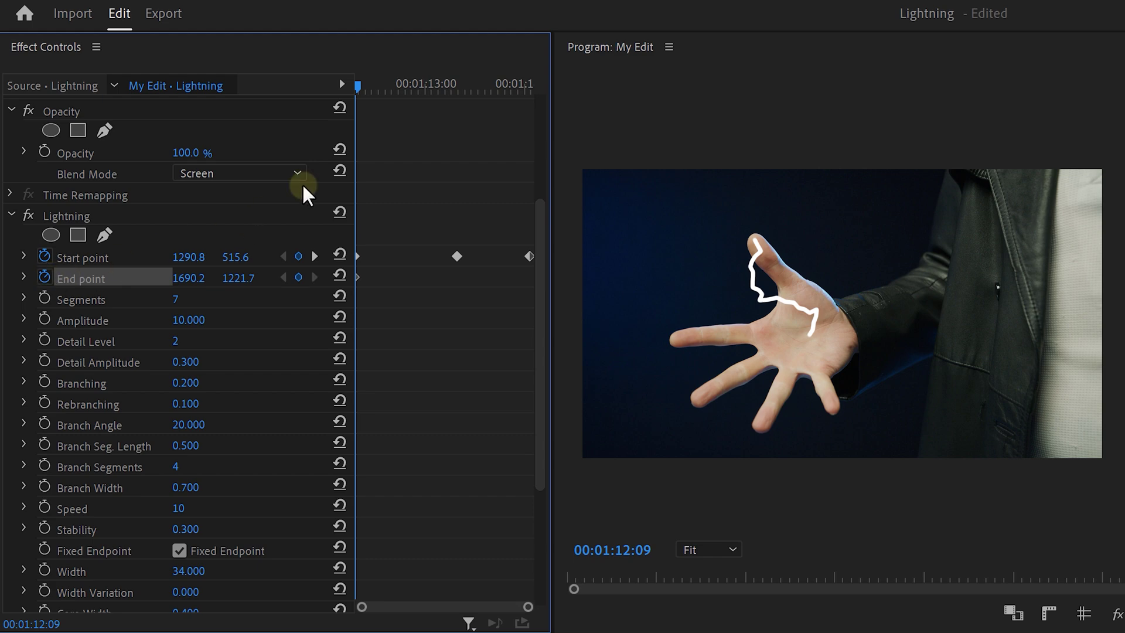
left_click_drag(362, 86, 370, 82)
left_click(179, 215)
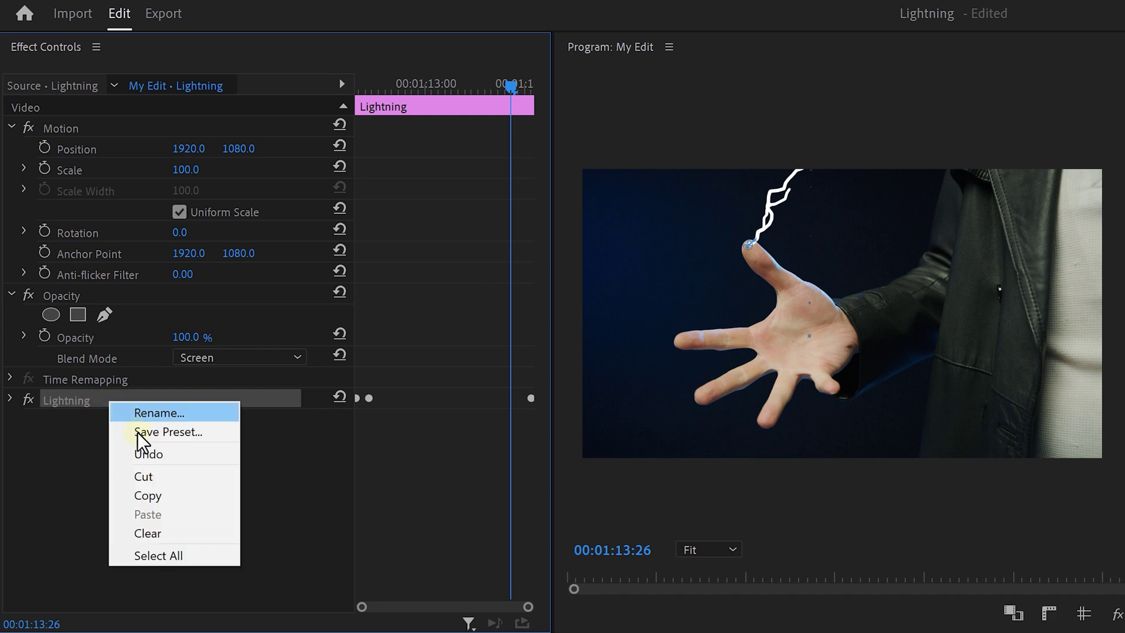
Copy and paste the Lightning effect to make a second bolt
left_click(139, 491)
right_click(111, 470)
left_click(144, 585)
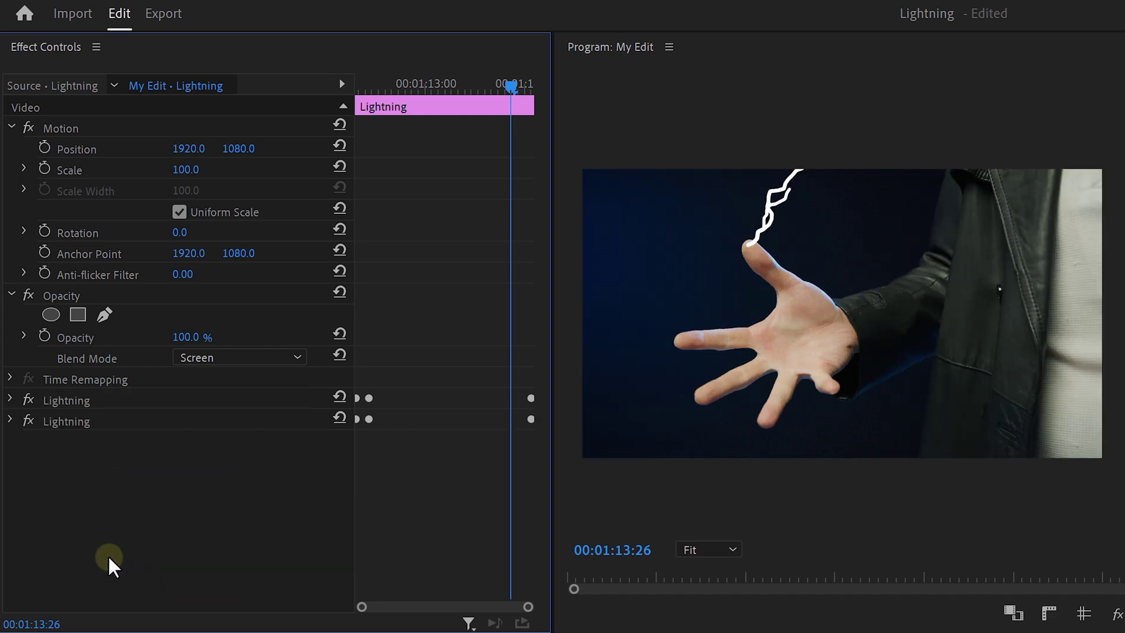
Move the copied bolt's start point to another fingertip at both keyframes
left_click(10, 399)
scroll(458, 356, "down", 10)
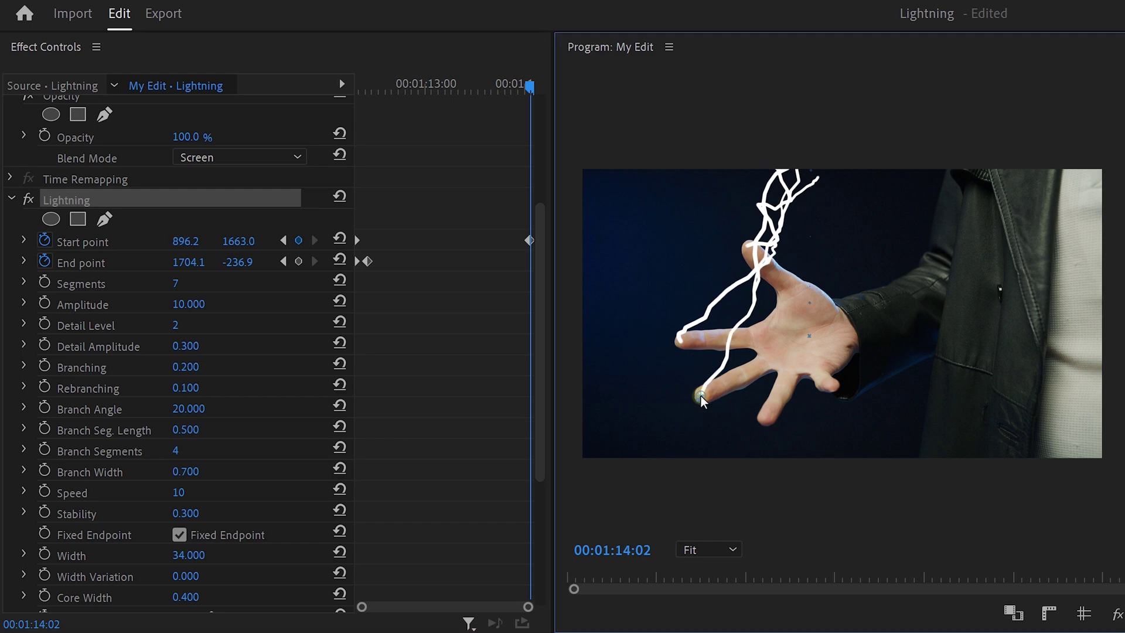
scroll(184, 407, "up", 5)
left_click(359, 72)
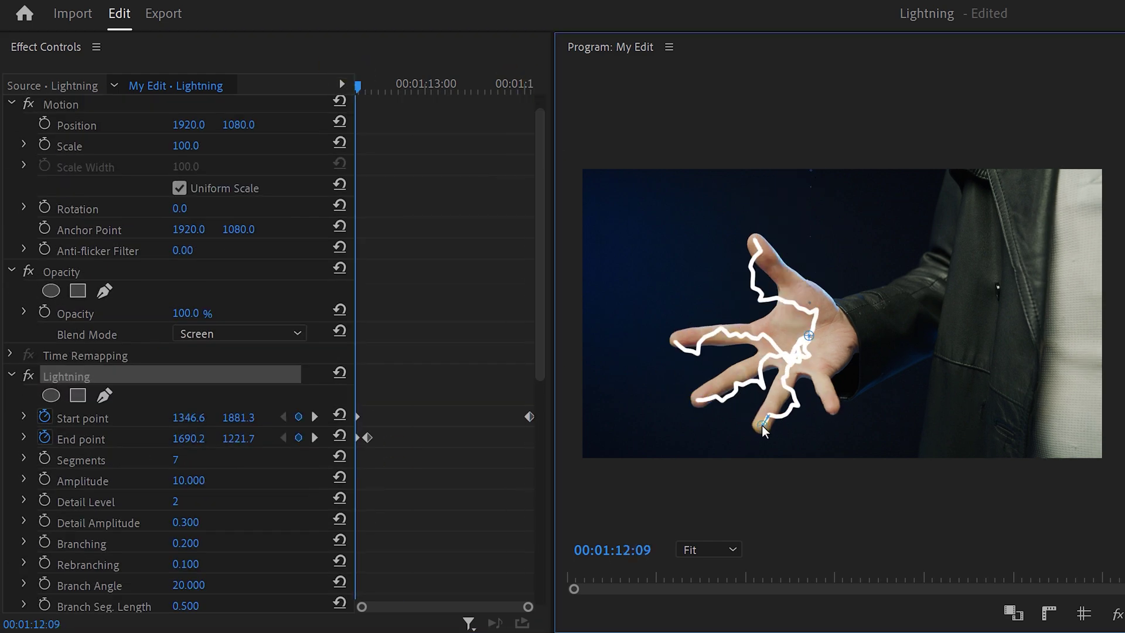
scroll(535, 352, "up", 1)
scroll(535, 352, "down", 4)
left_click(315, 268)
left_click_drag(765, 412, 831, 385)
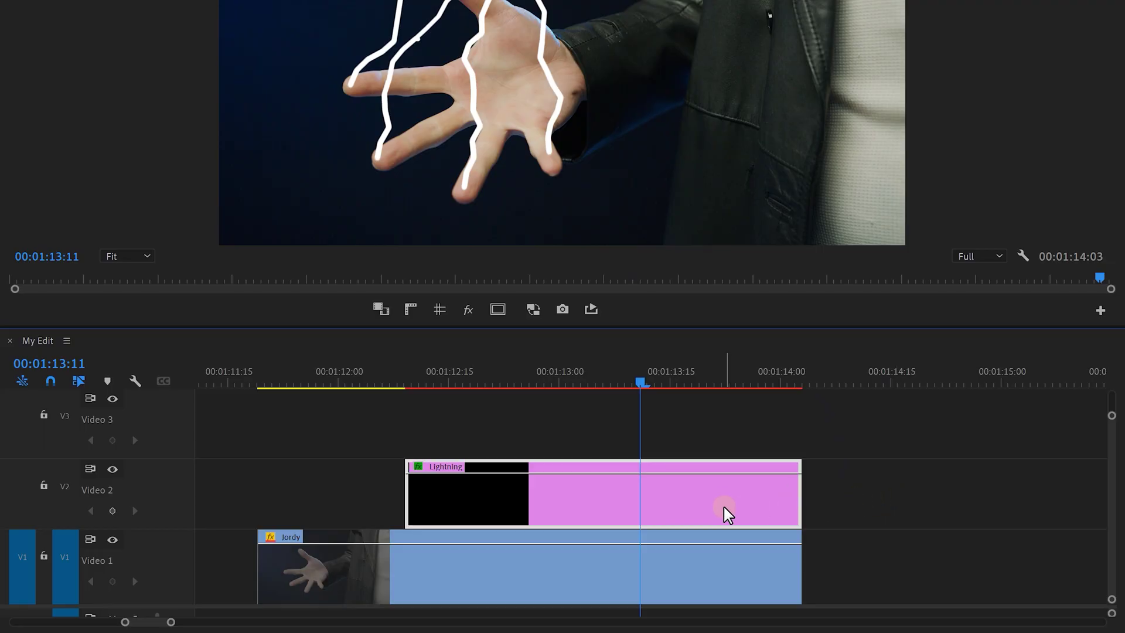
Duplicate the Lightning clip onto Video 3 and give it a Gaussian Blur of 76
left_click_drag(728, 514, 721, 450)
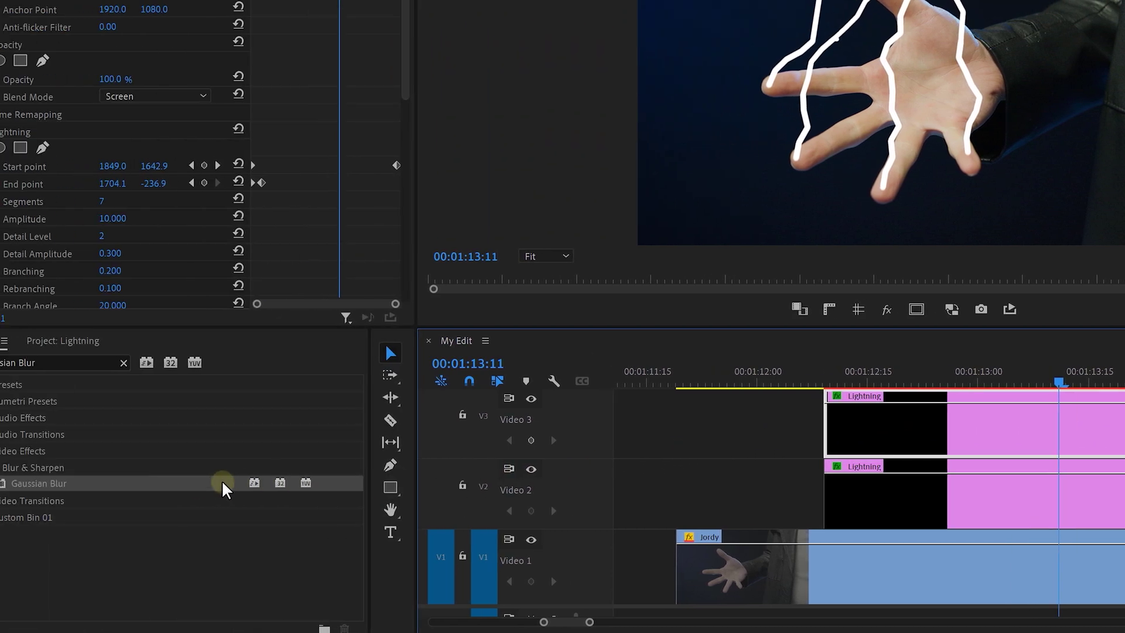
left_click_drag(223, 483, 256, 489)
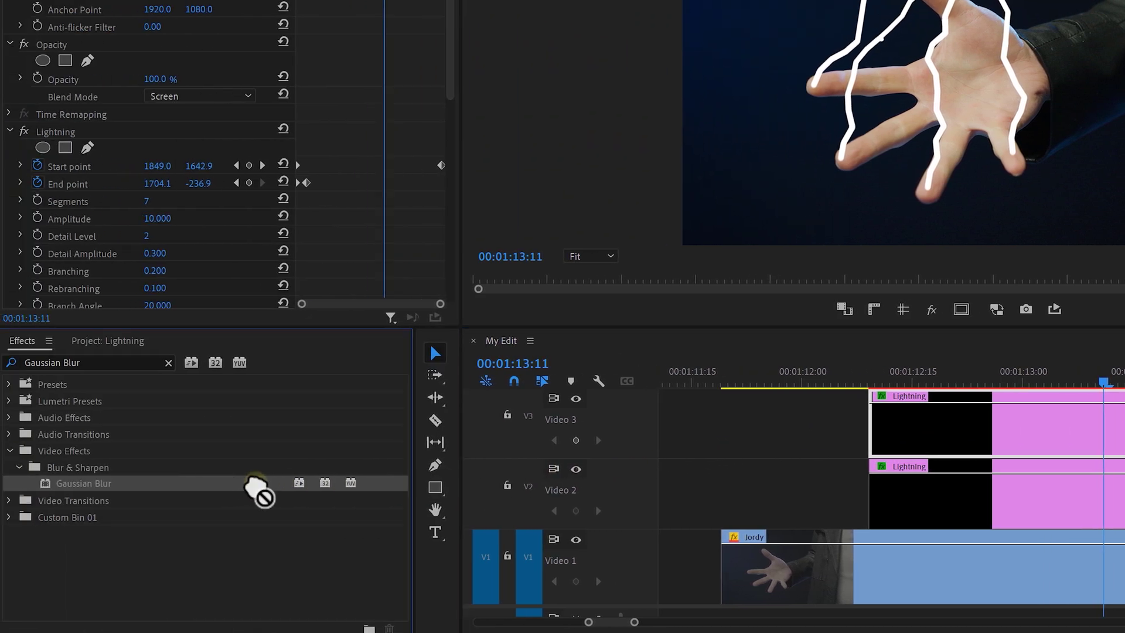
left_click_drag(452, 485, 904, 438)
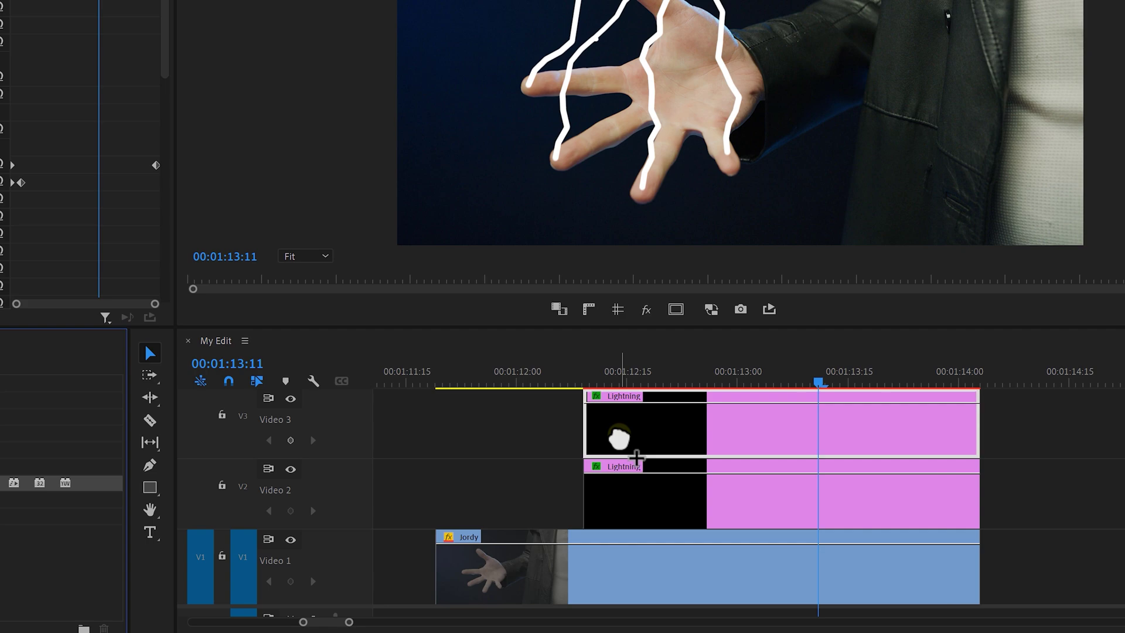
left_click_drag(636, 457, 637, 457)
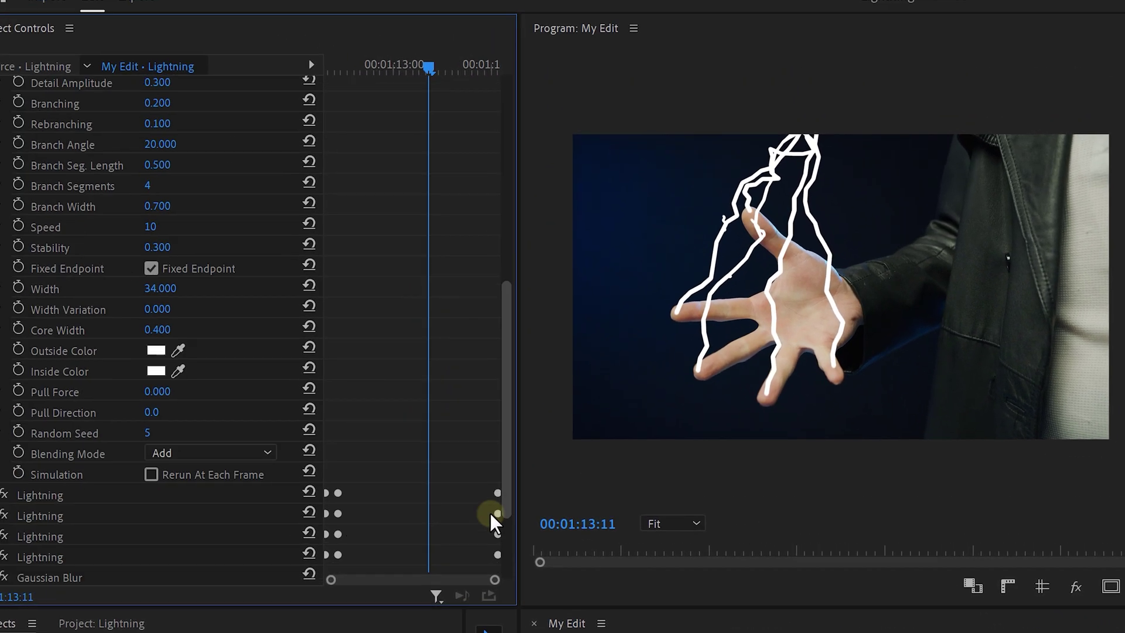
left_click_drag(186, 514, 287, 515)
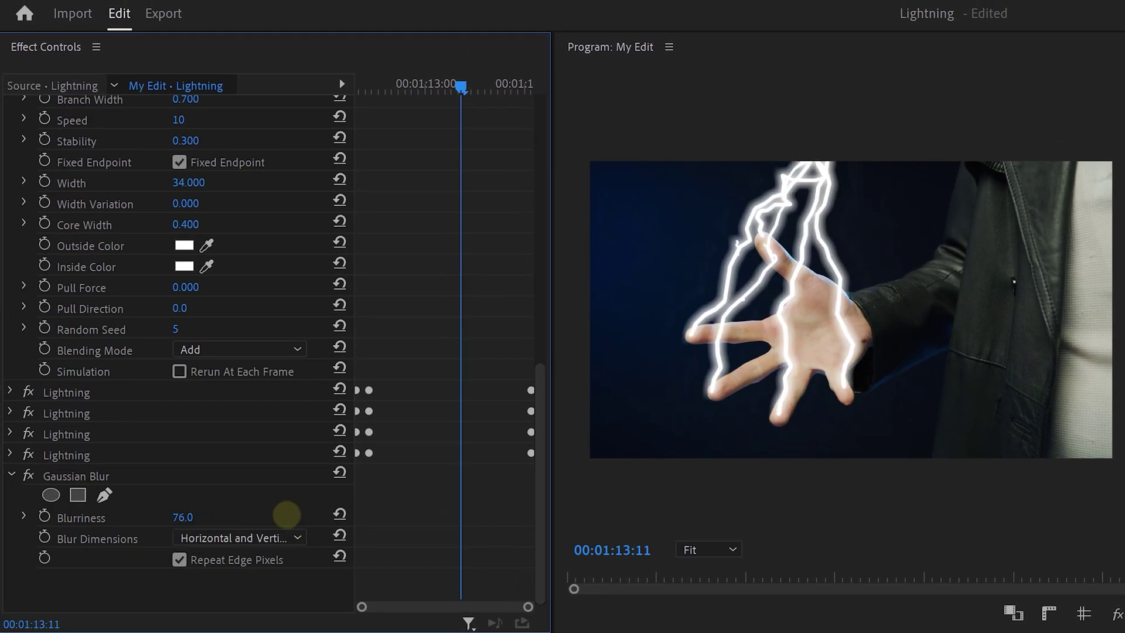
Add a Tint effect to the glow clip with white mapped to cyan
double_click(119, 293)
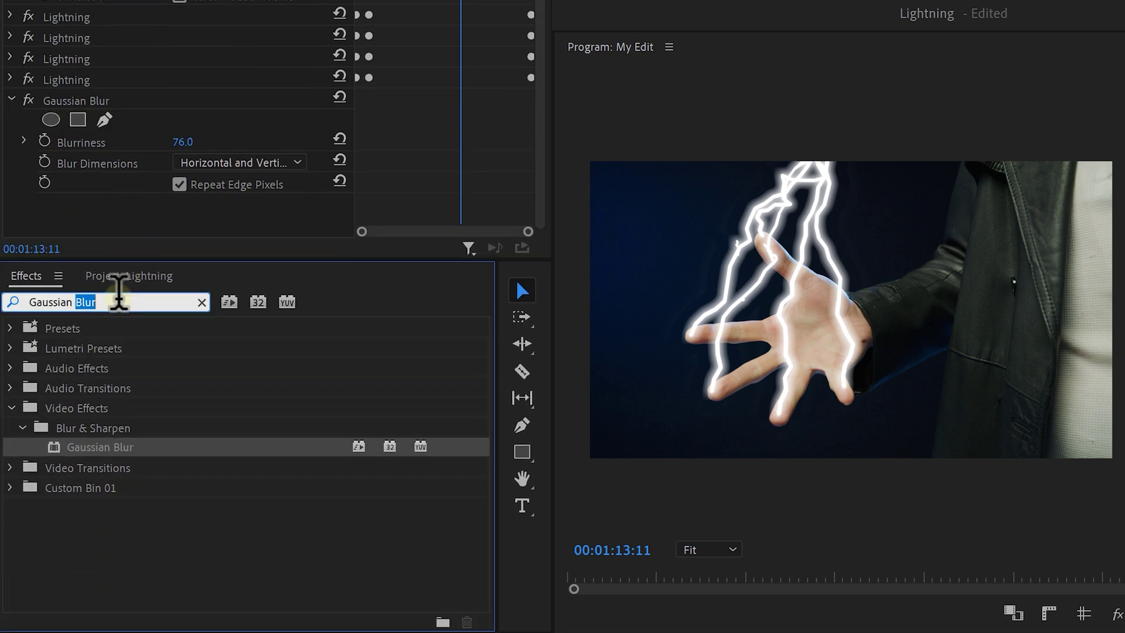
type("Tint")
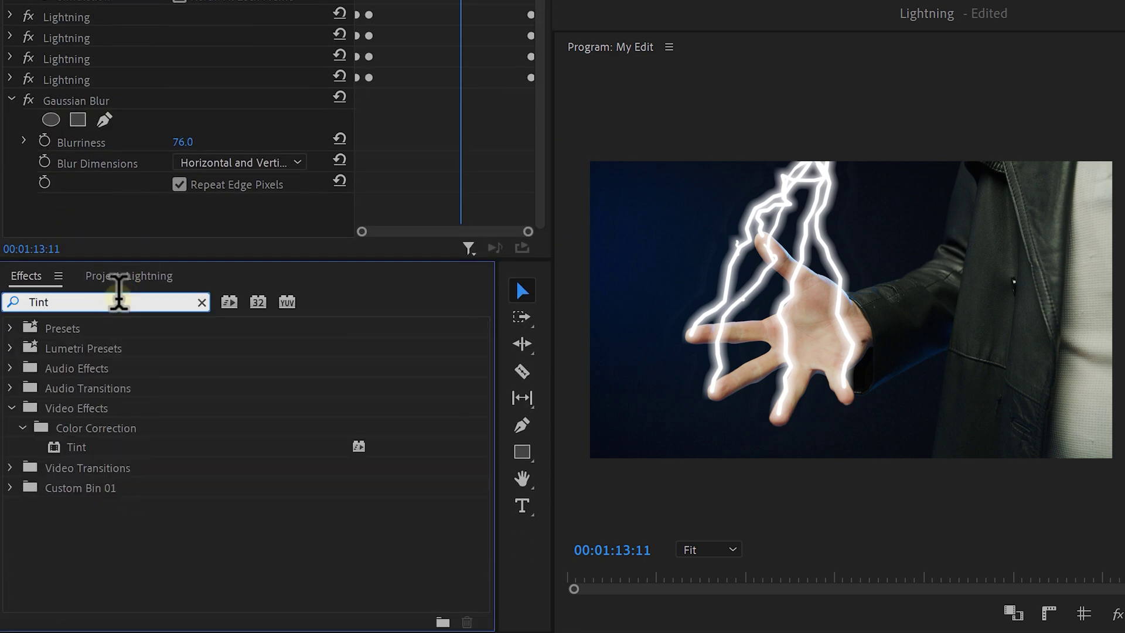
left_click_drag(94, 446, 158, 242)
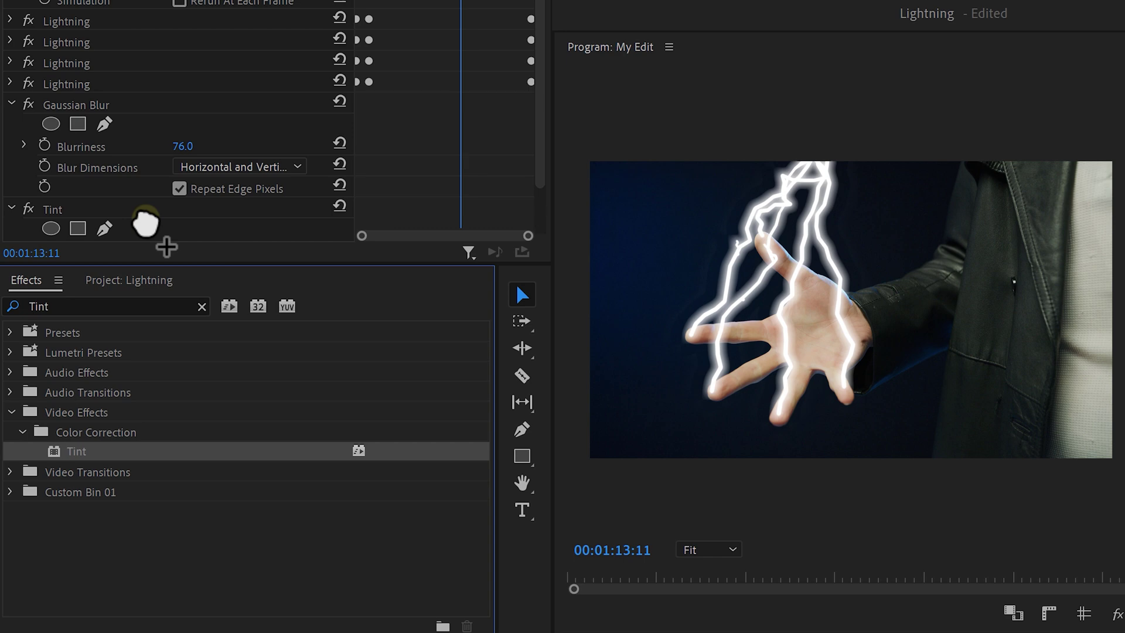
left_click_drag(542, 508, 417, 566)
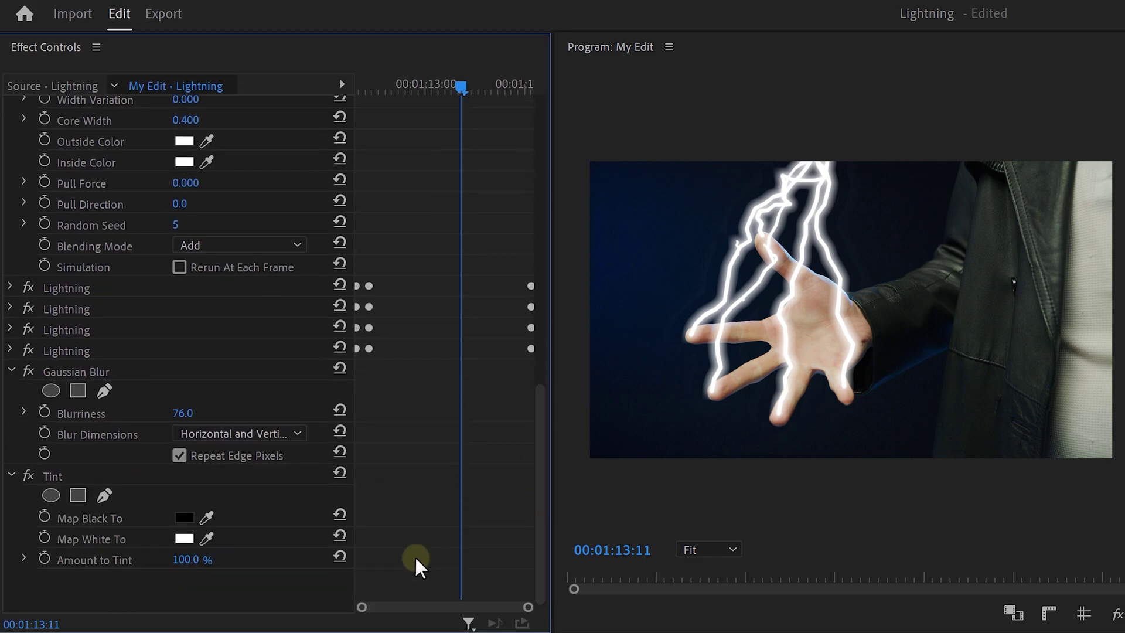
left_click(183, 539)
left_click(302, 280)
left_click(434, 143)
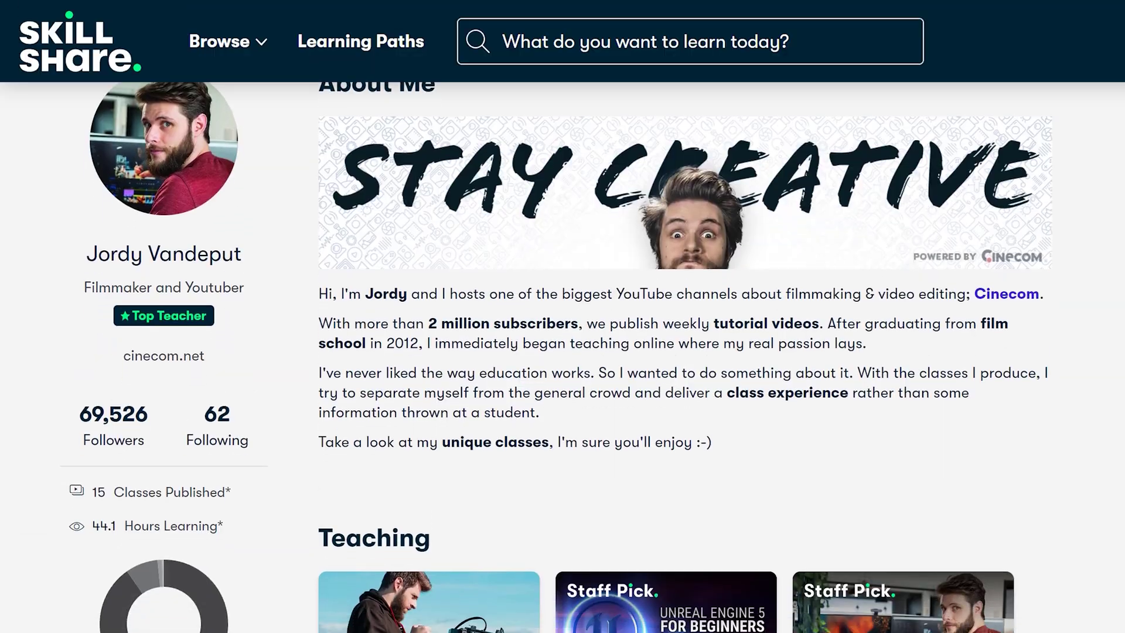
scroll(562, 351, "down", 3)
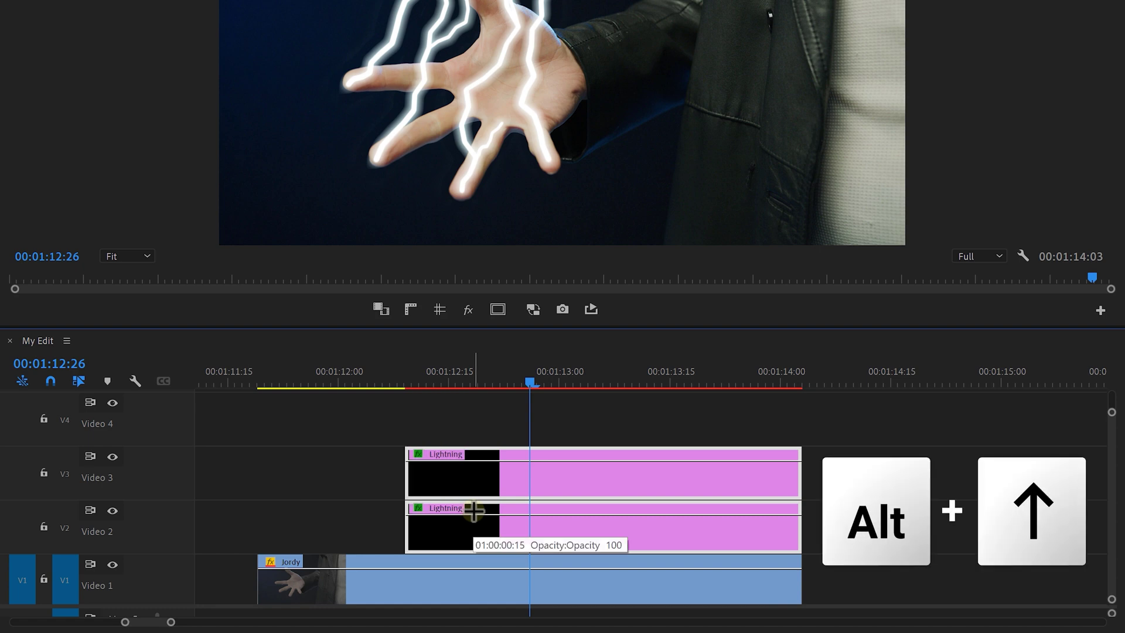
Shift the lightning clips up a track, then put a trimmed copy of the hand clip on Video 2 with Extract
key("alt+Up")
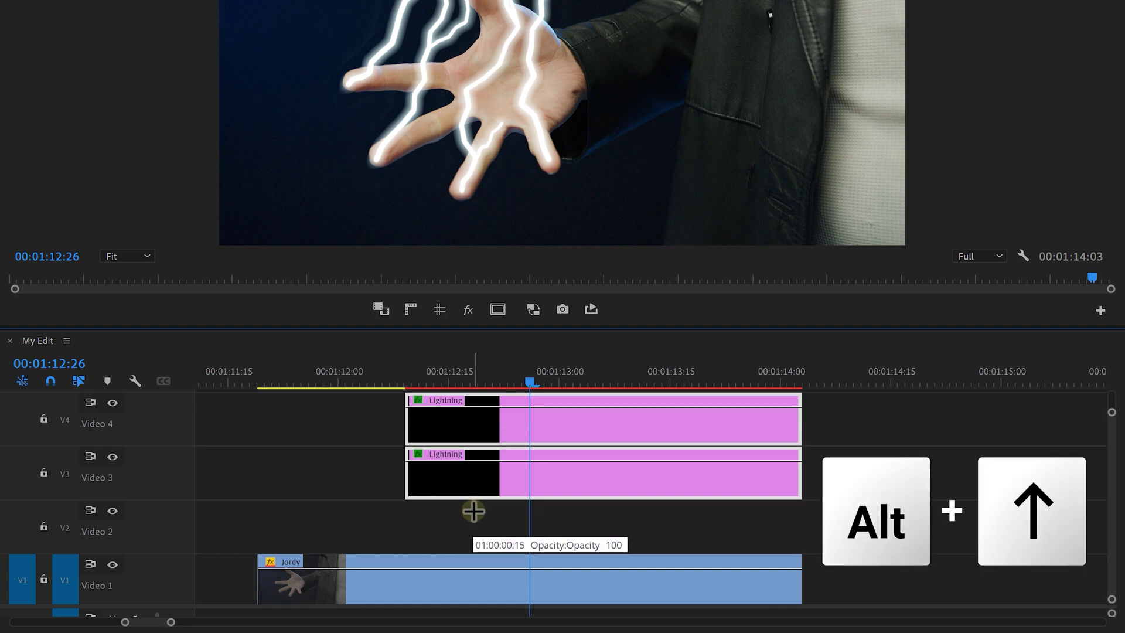
left_click(376, 583)
left_click_drag(360, 597, 361, 537)
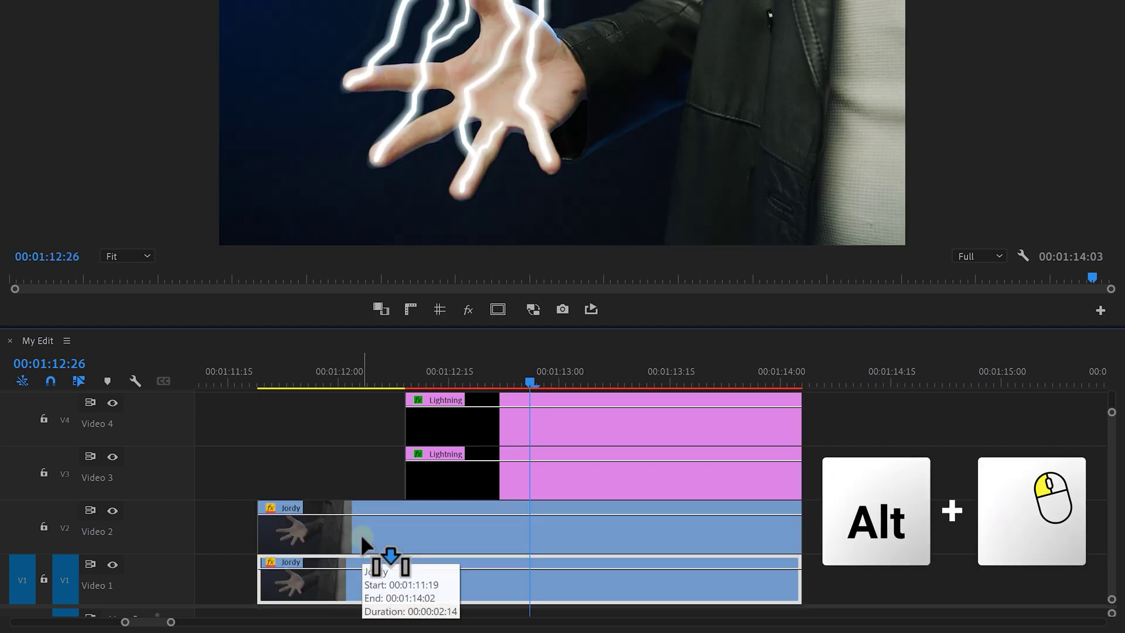
left_click_drag(259, 528, 407, 526)
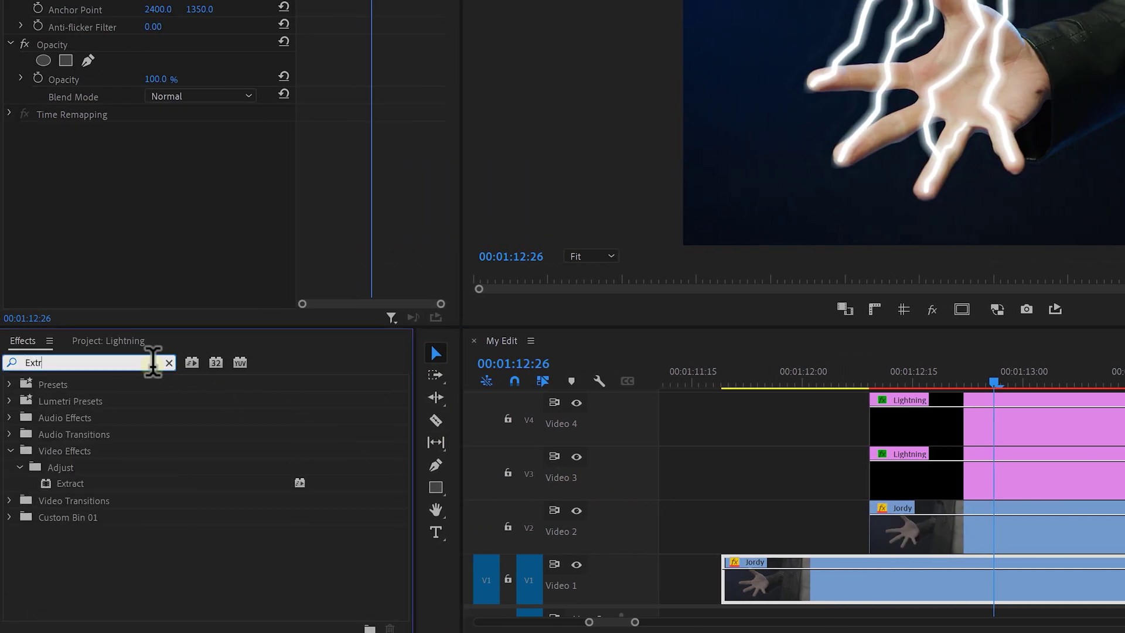
left_click_drag(477, 497, 878, 534)
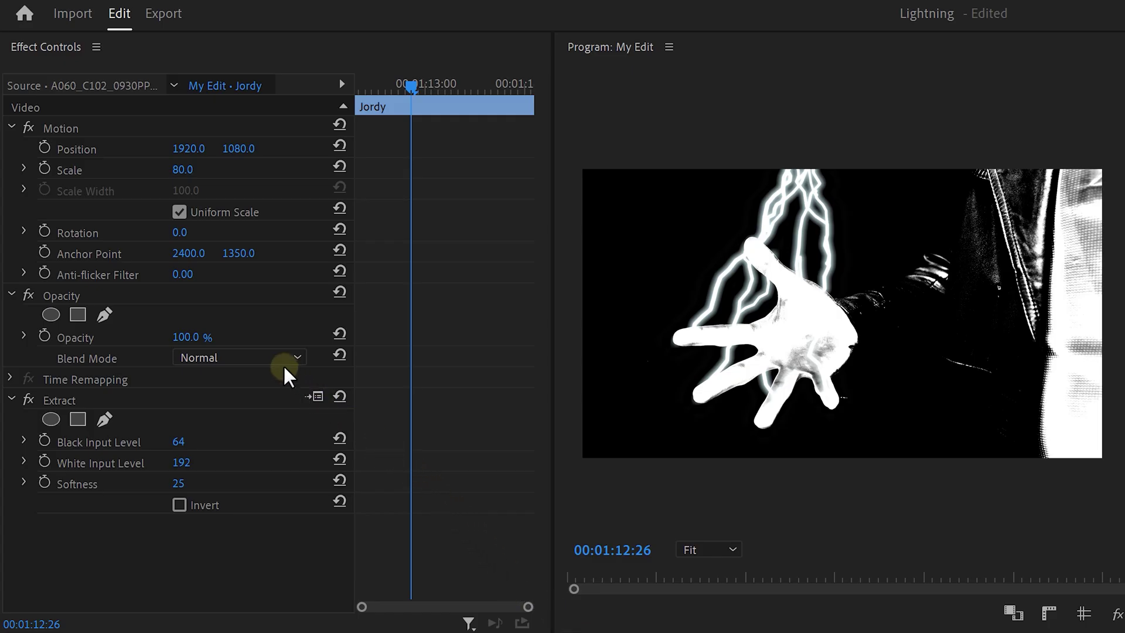
left_click(274, 358)
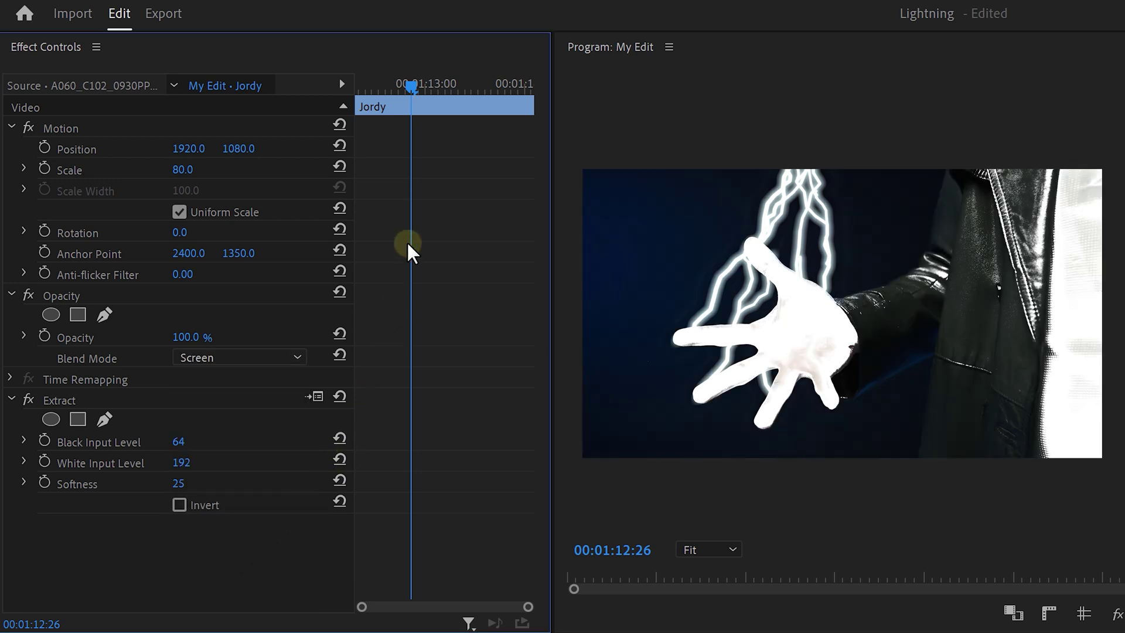
Keyframe Extract's Black Input Level flickering between about 173 and 185 during playback
left_click_drag(404, 83, 347, 78)
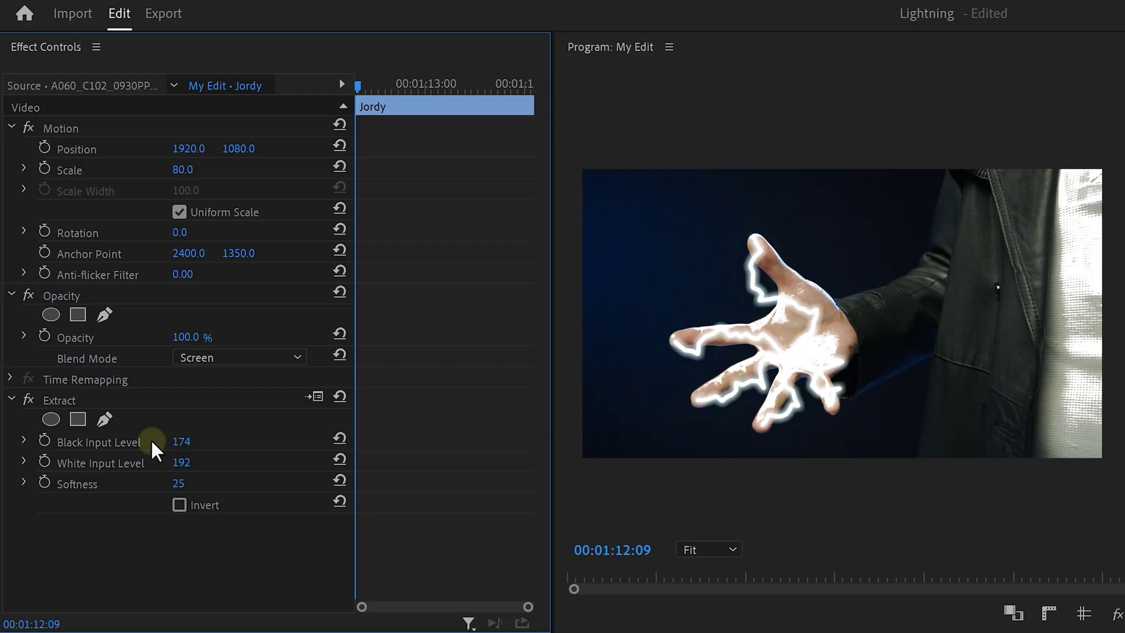
left_click(46, 439)
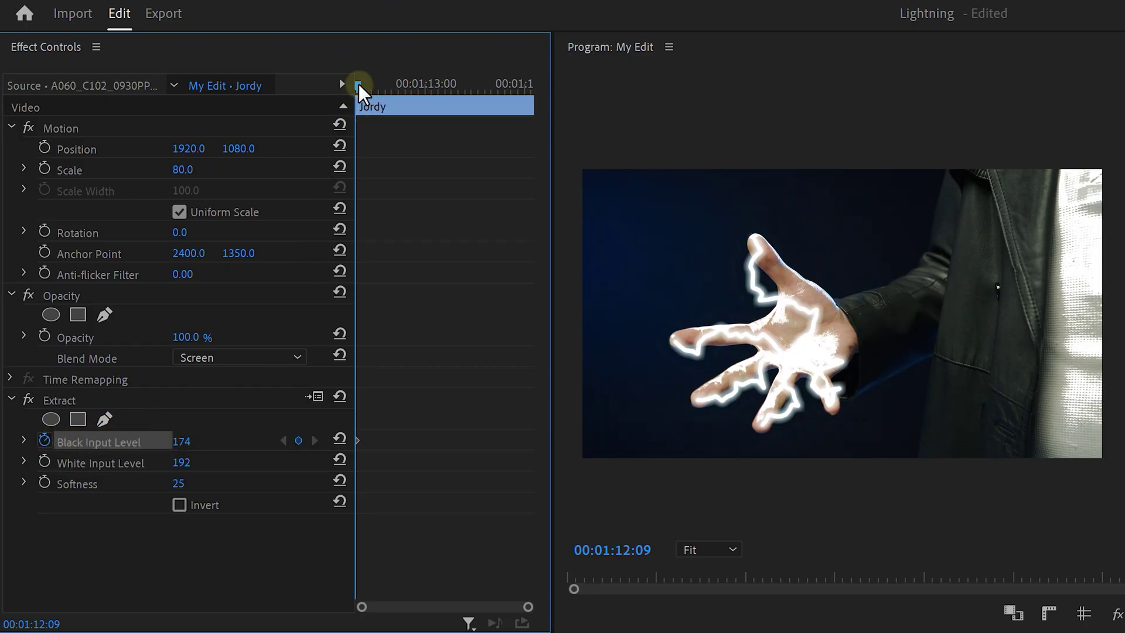
left_click_drag(358, 83, 367, 79)
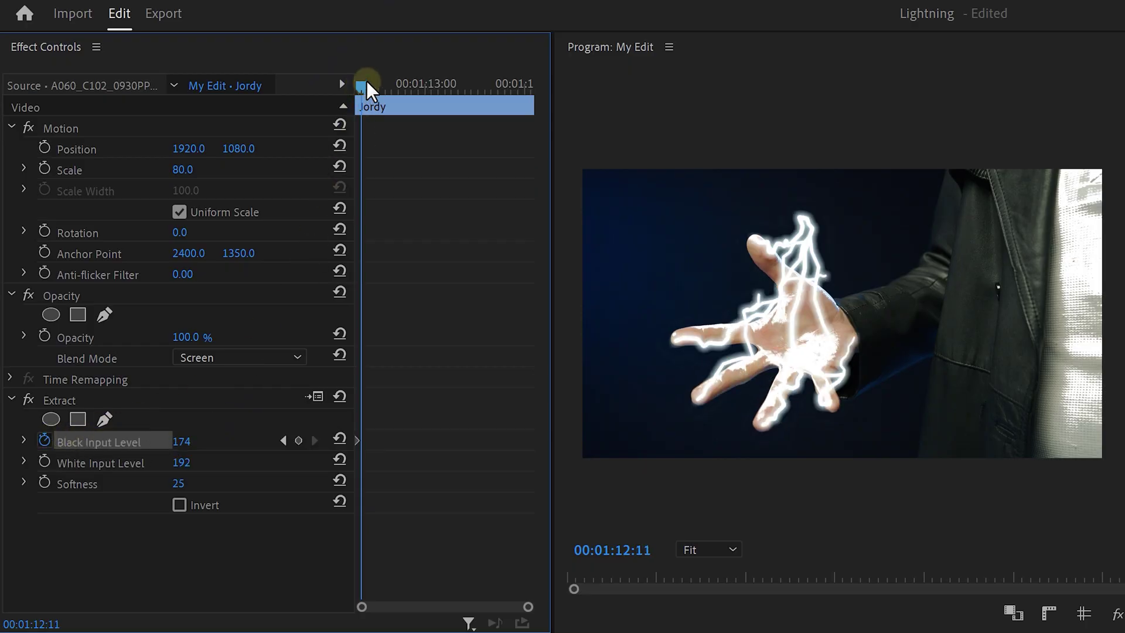
left_click_drag(243, 431, 199, 451)
key("space")
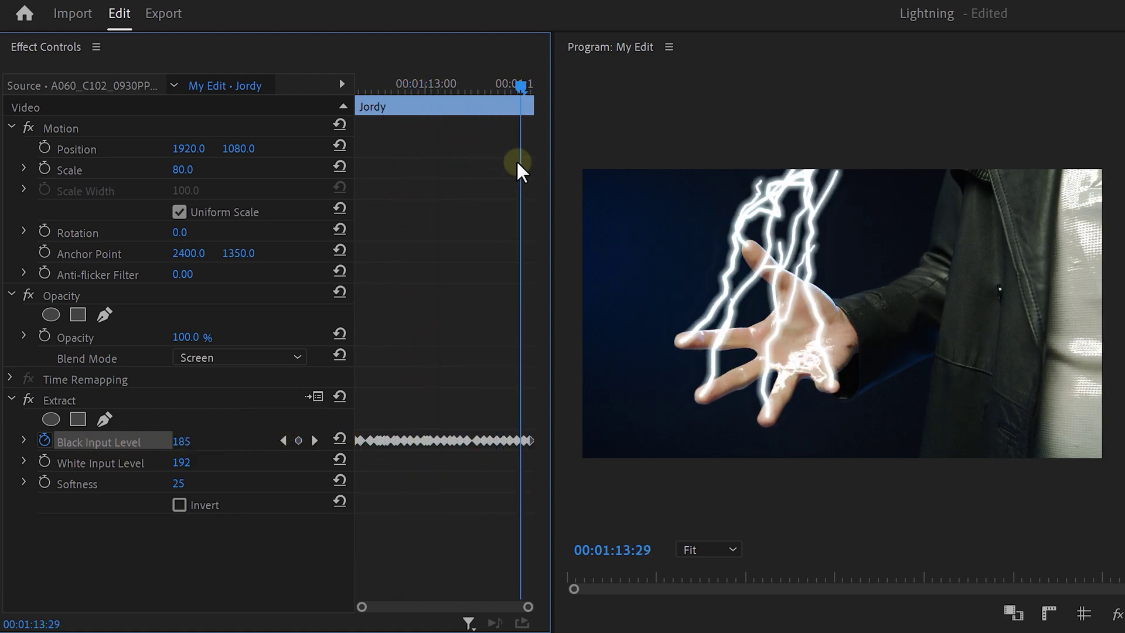
left_click_drag(520, 85, 427, 88)
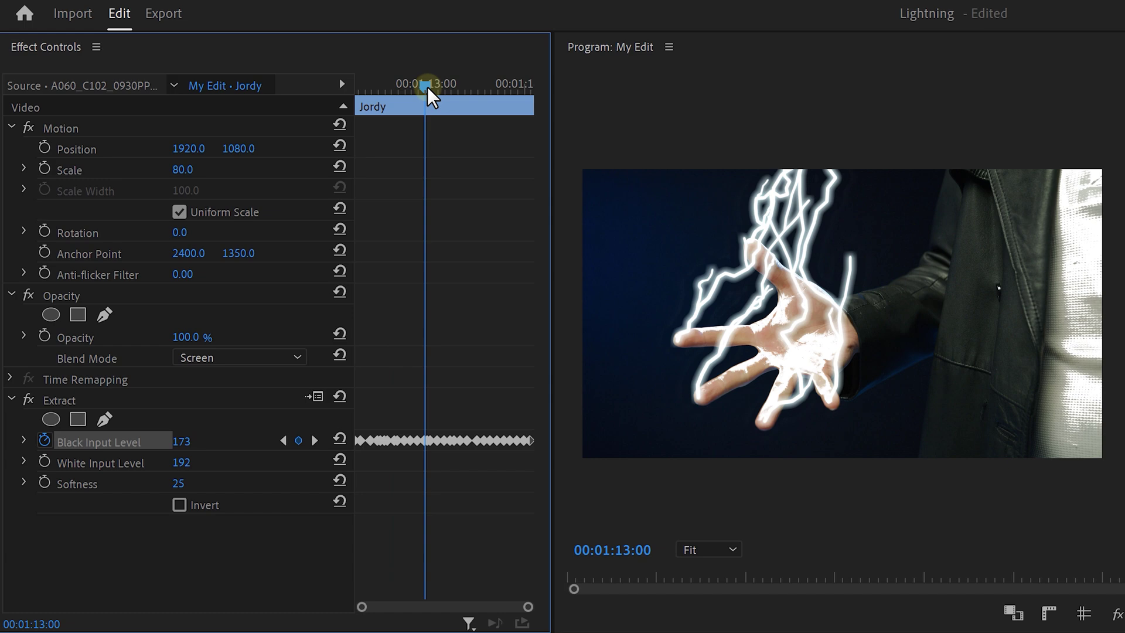
Mask the Extract effect around the hand with 901 feather and add a 96 Gaussian Blur
left_click(118, 417)
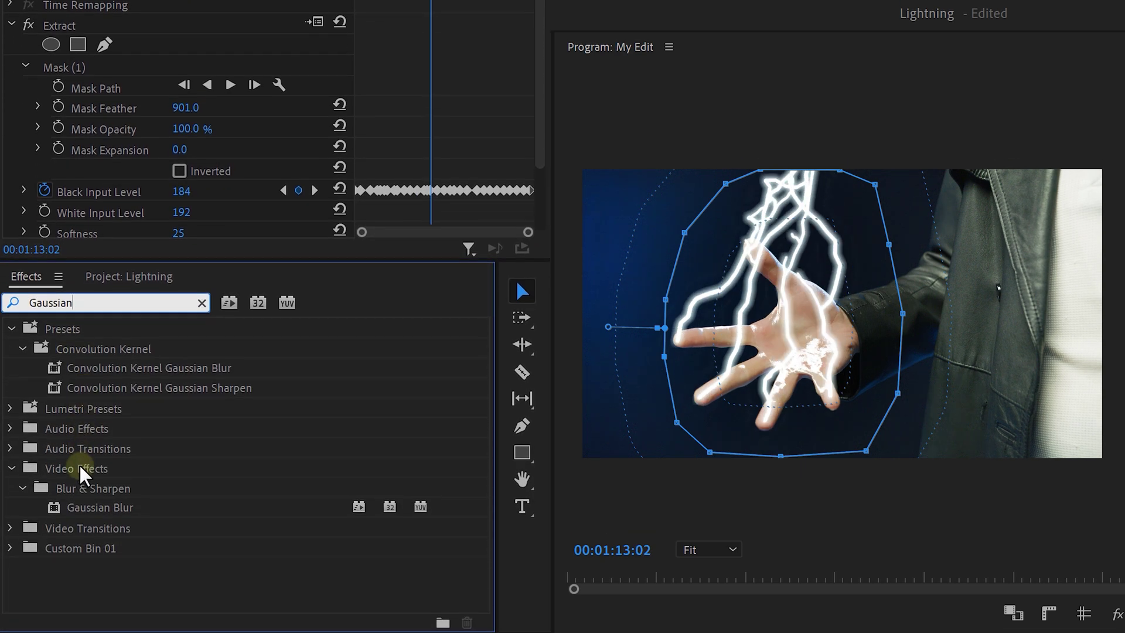
left_click_drag(69, 506, 73, 509)
left_click_drag(134, 232, 138, 221)
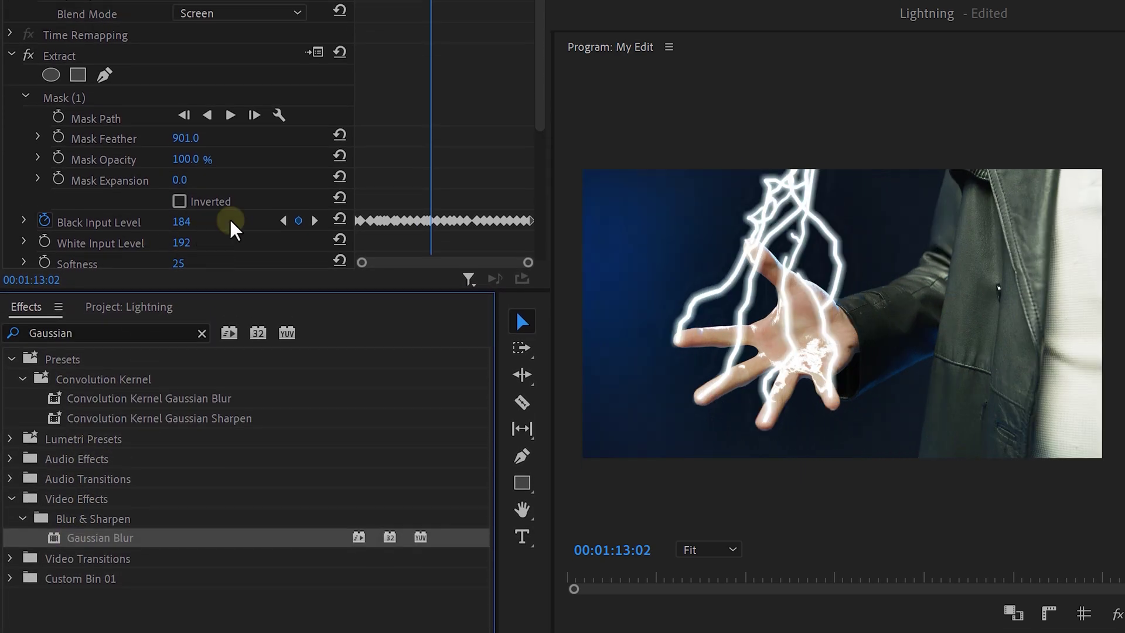
left_click_drag(536, 463, 448, 588)
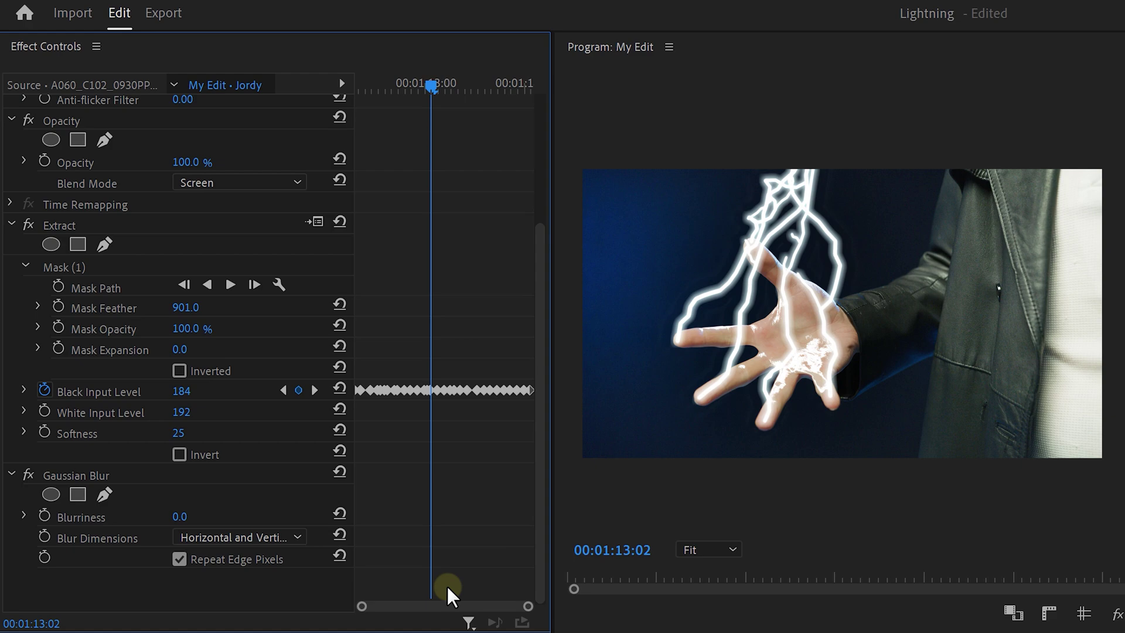
left_click_drag(179, 516, 381, 484)
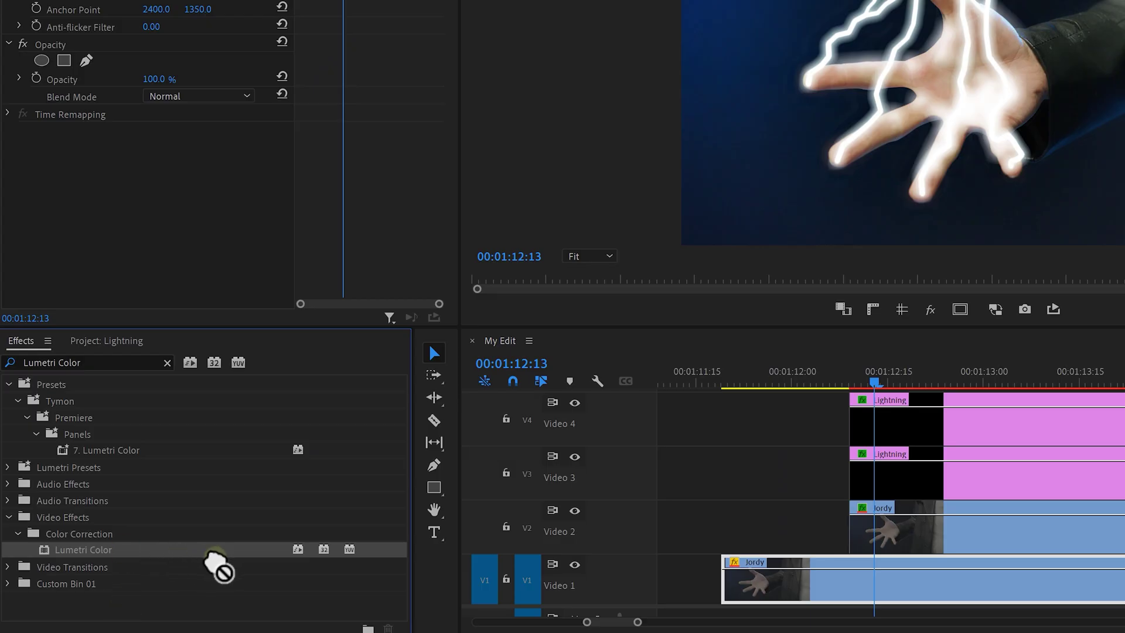
Apply Lumetri Color to the base hand clip and keyframe flashing Exposure values during playback
left_click_drag(215, 564, 743, 580)
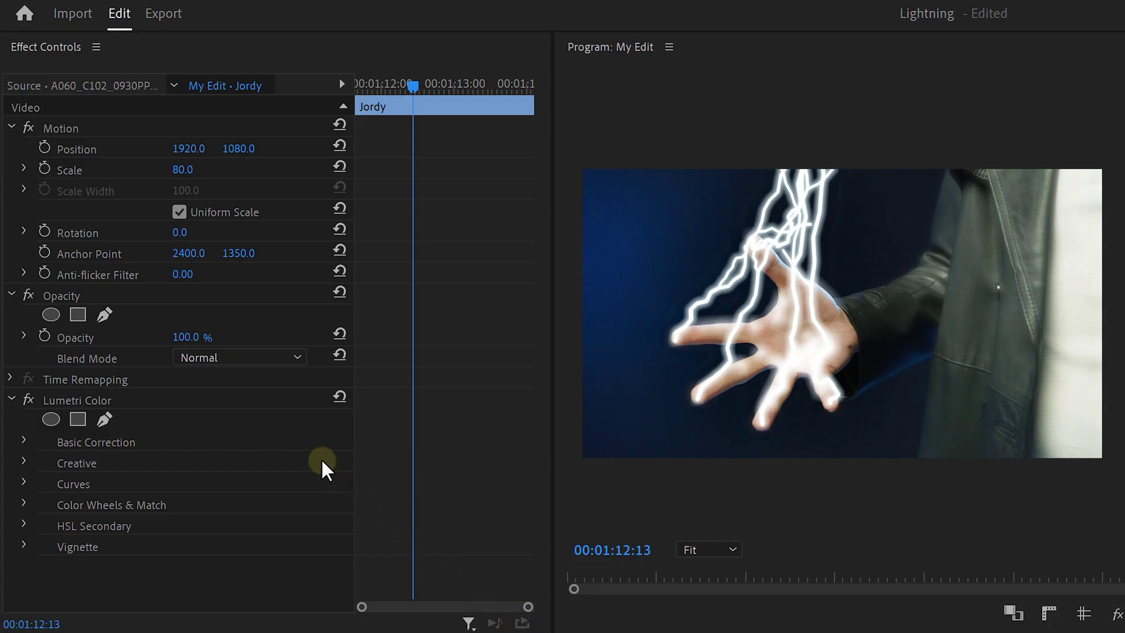
left_click_drag(540, 389, 558, 559)
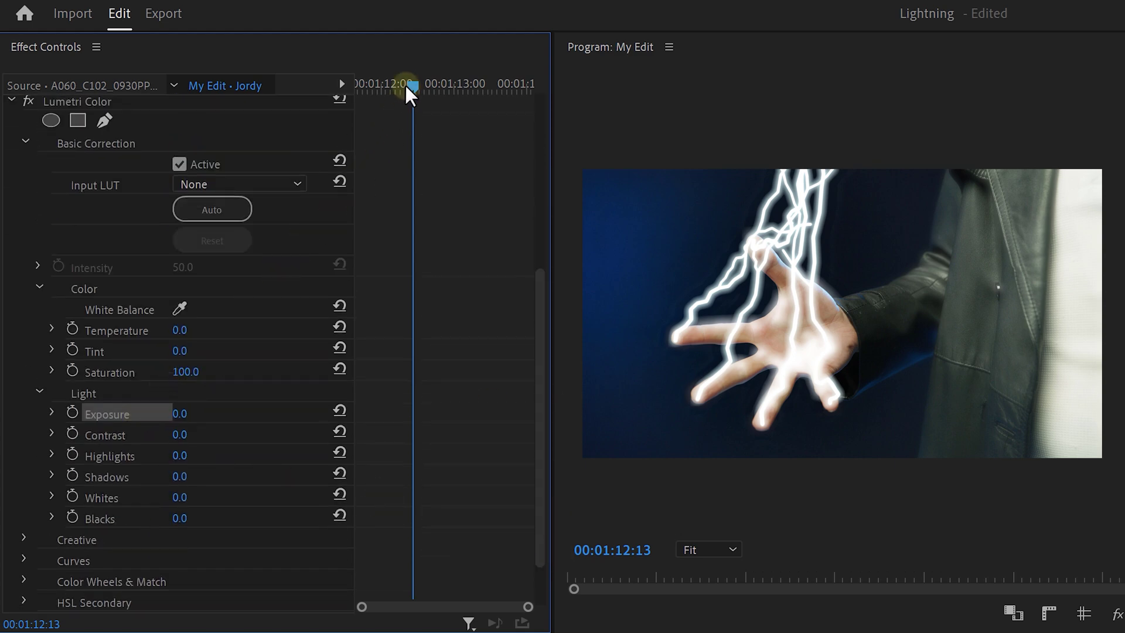
mouse_move(407, 87)
left_mouse_down()
mouse_move(349, 86)
mouse_move(398, 71)
left_mouse_up()
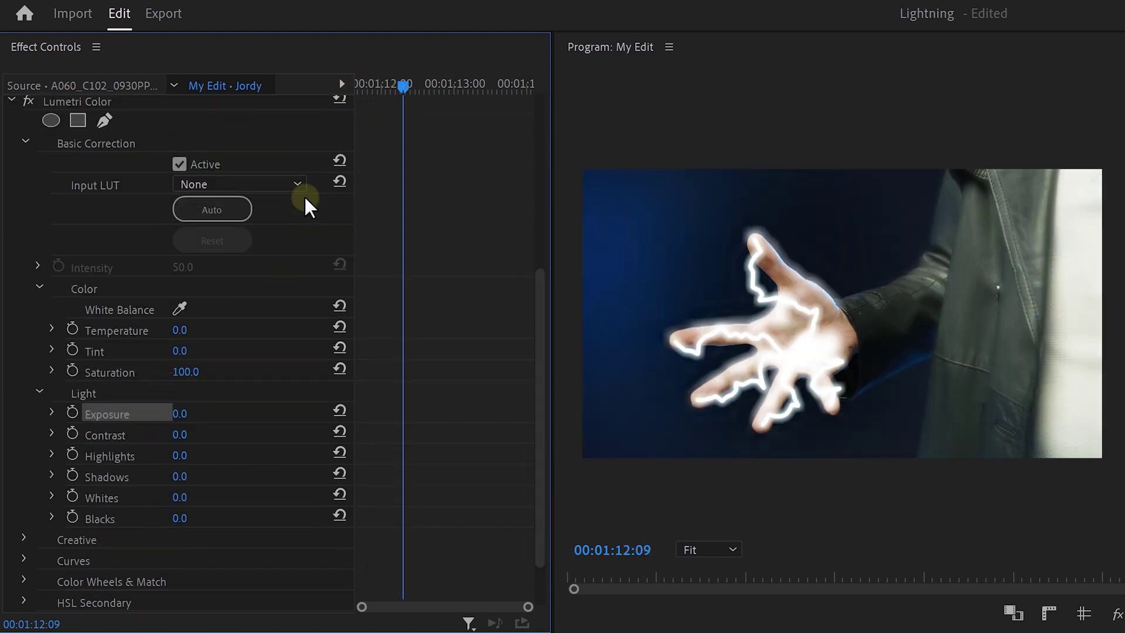
left_click(402, 86)
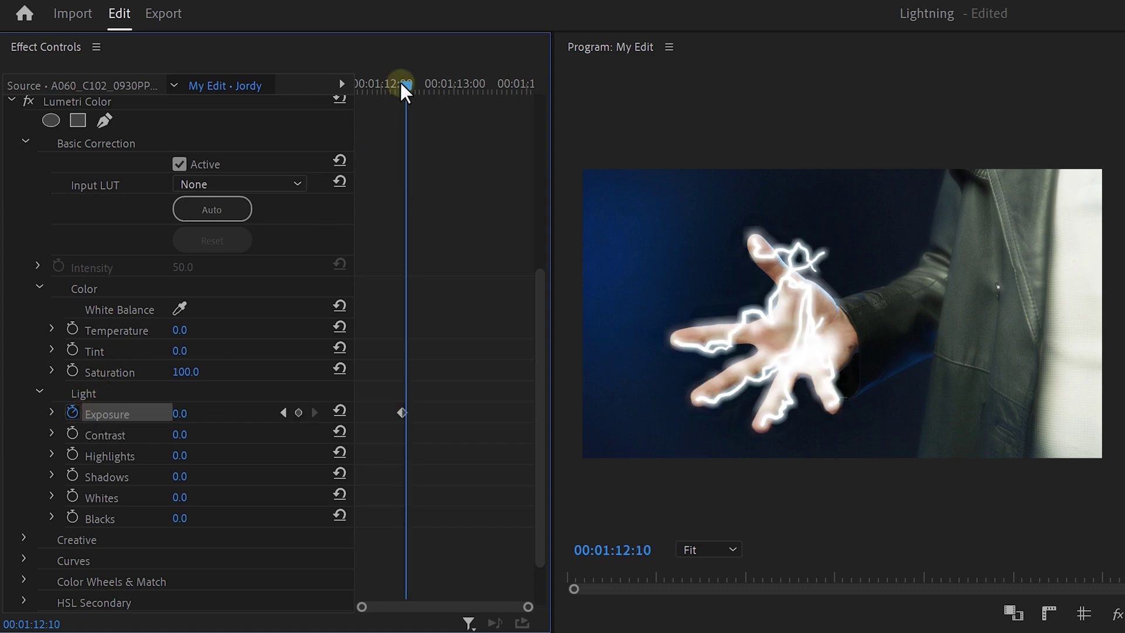
left_click_drag(179, 417, 68, 427)
key("space")
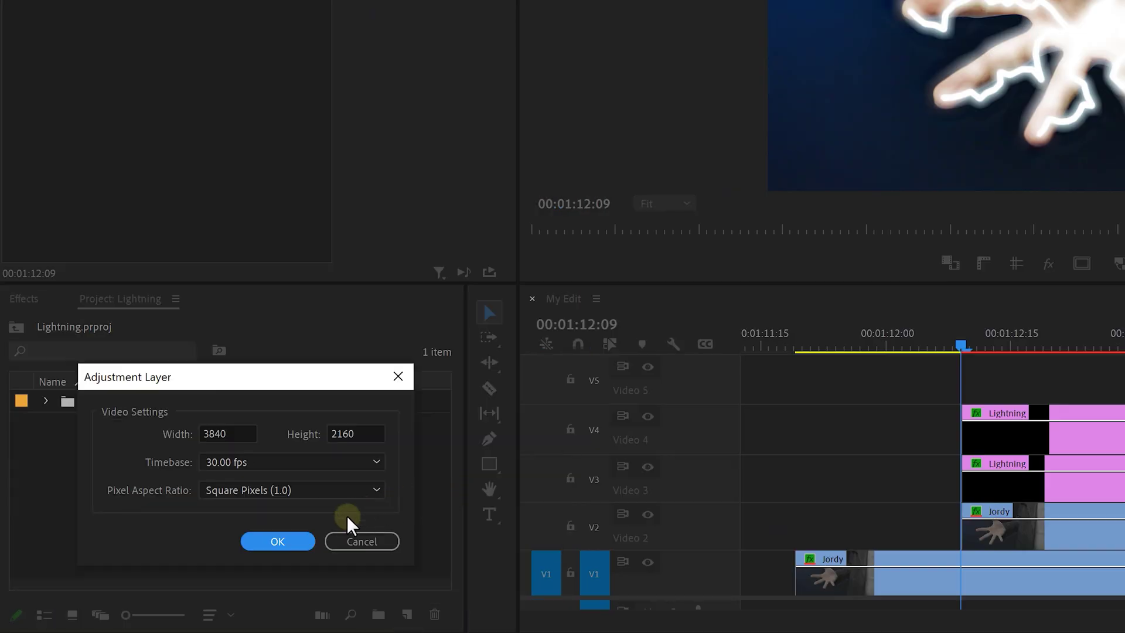
Put a new adjustment layer on Video 5 with Turbulent Displace at Size 18.1
left_click(299, 541)
left_click_drag(209, 410, 949, 380)
left_click_drag(485, 379, 486, 379)
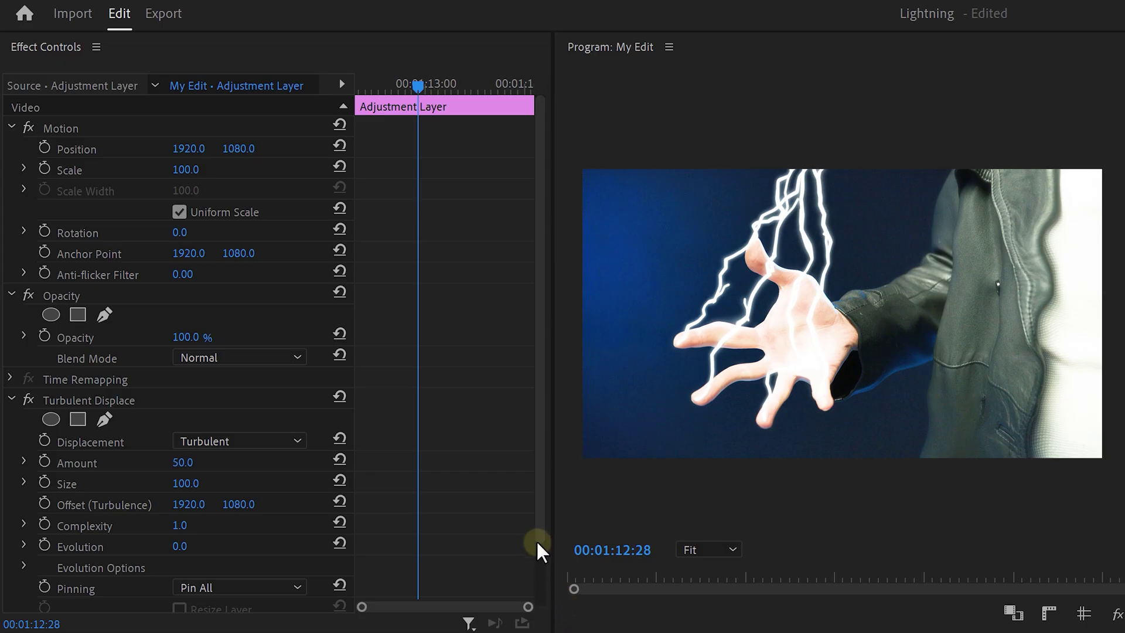
left_click_drag(535, 542, 538, 588)
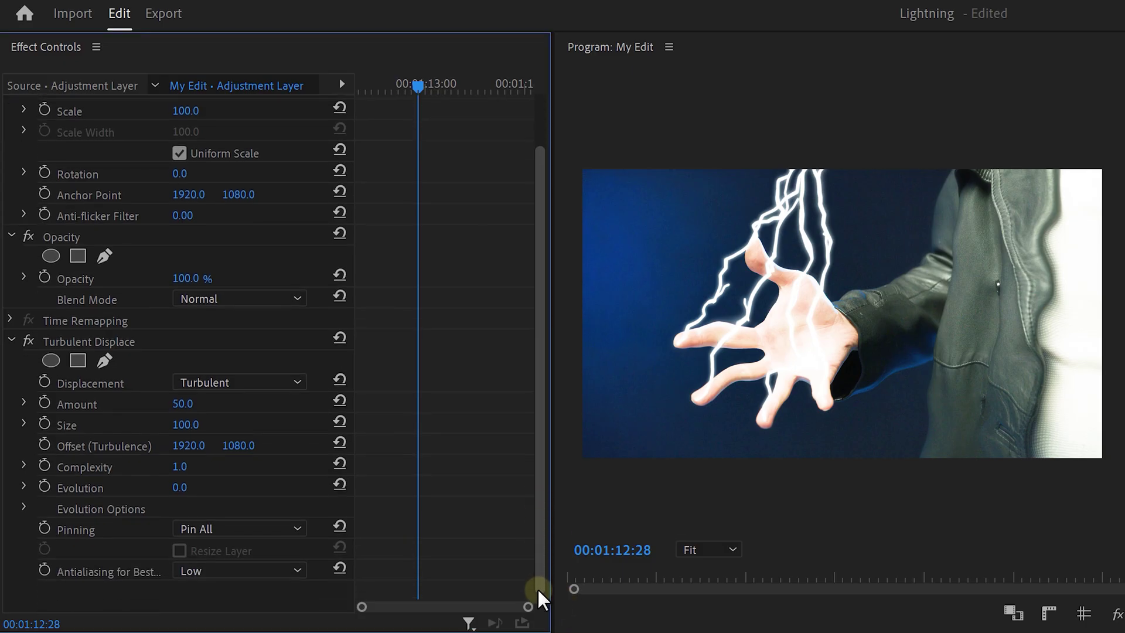
left_click_drag(185, 424, 154, 424)
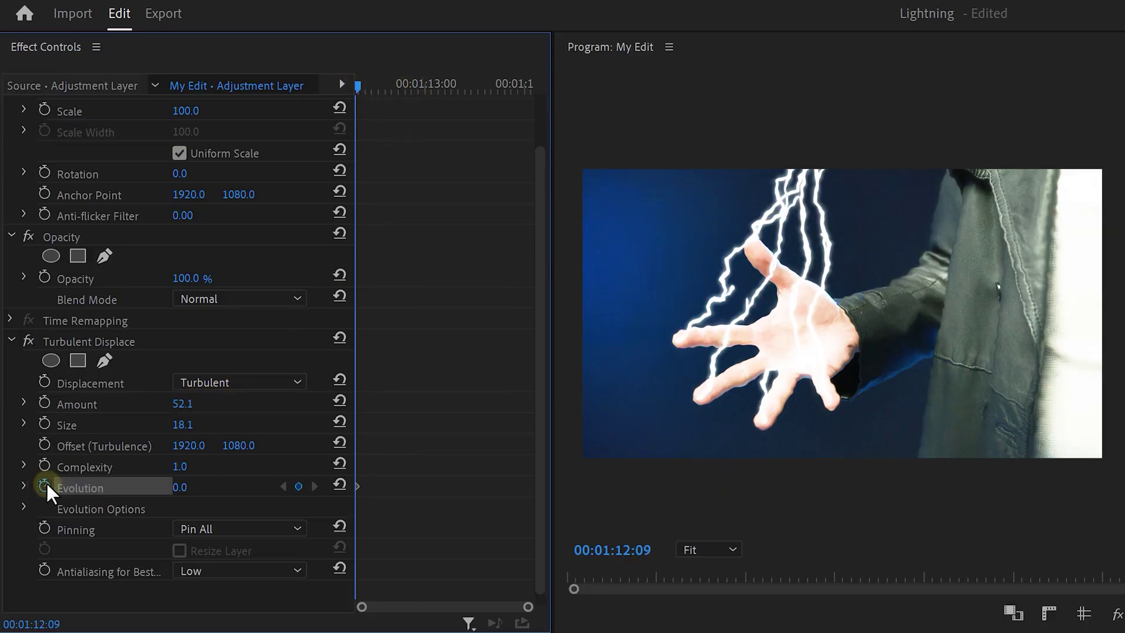
Keyframe Evolution, mask the distortion around the hand, nest the clips, and apply A - HEAVY SHAKE
left_click_drag(511, 85, 538, 75)
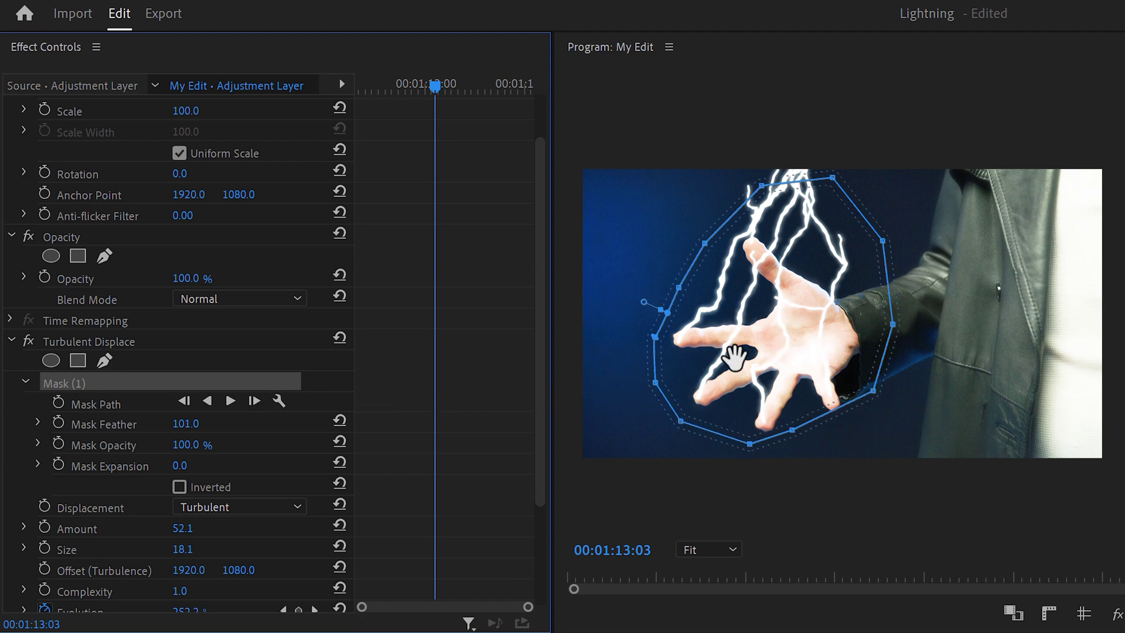
left_click_drag(793, 428, 800, 440)
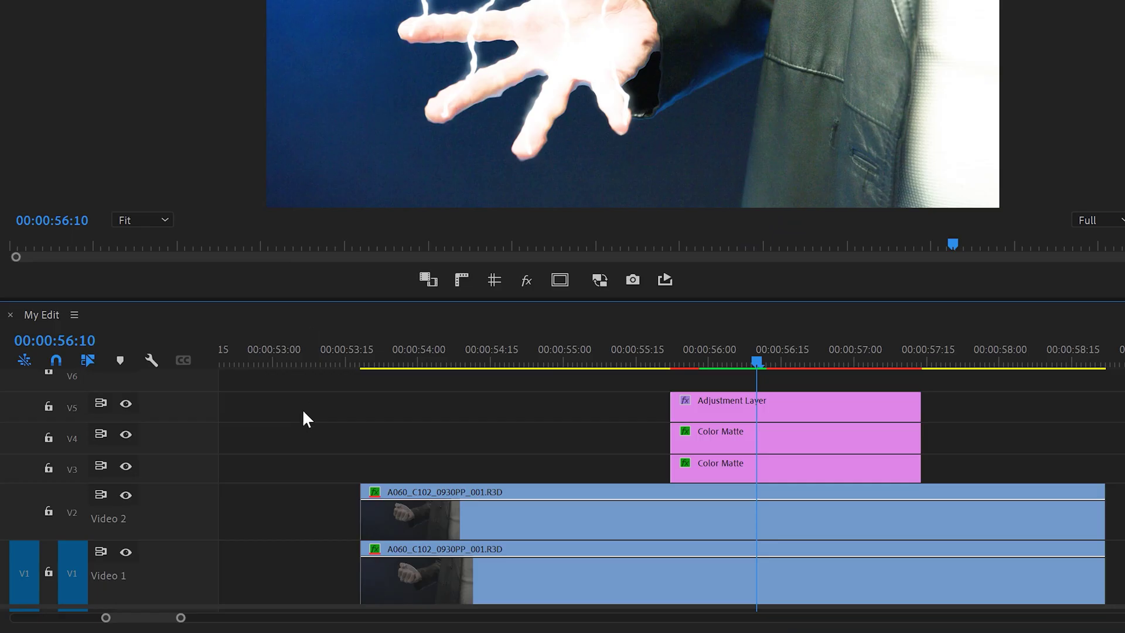
left_click_drag(310, 402, 859, 563)
right_click(859, 563)
left_click(897, 276)
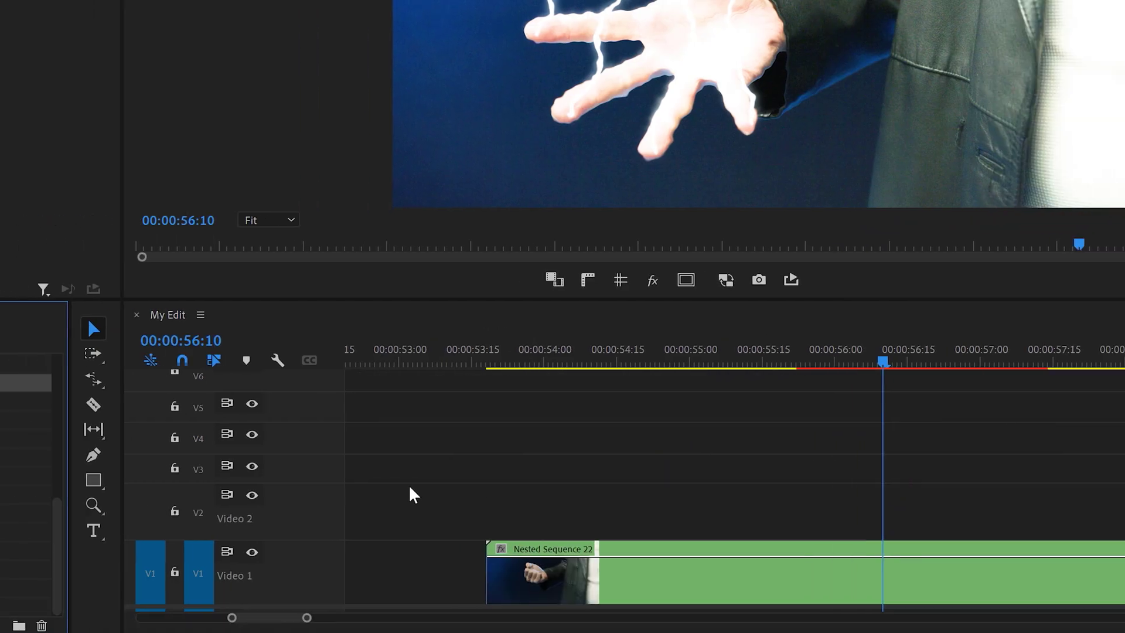
left_click(153, 421)
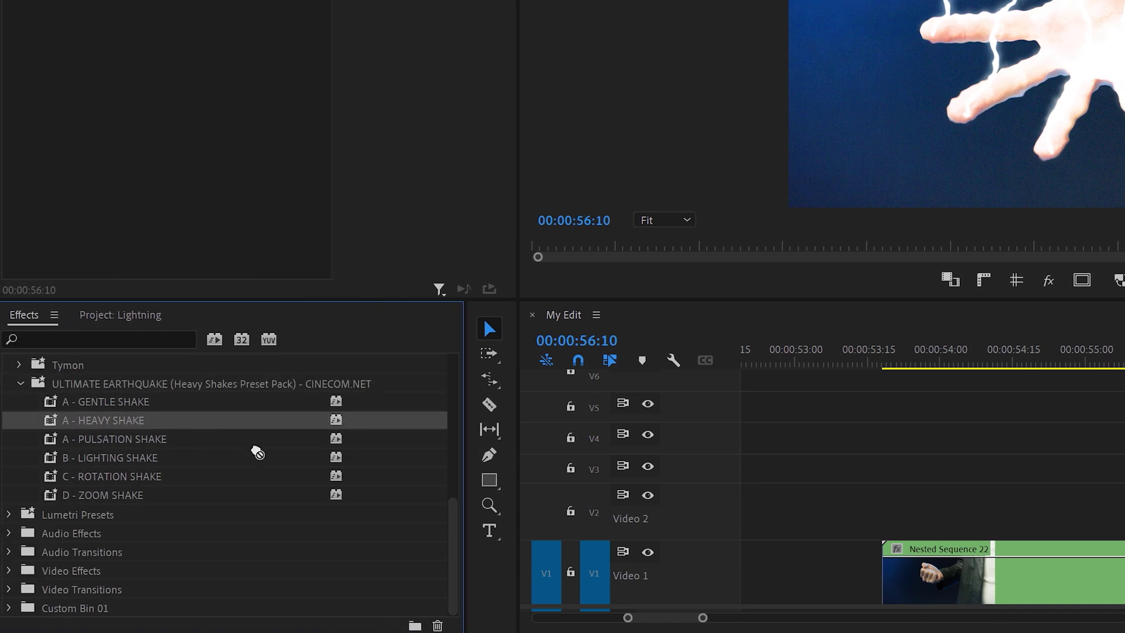
left_click_drag(258, 453, 599, 537)
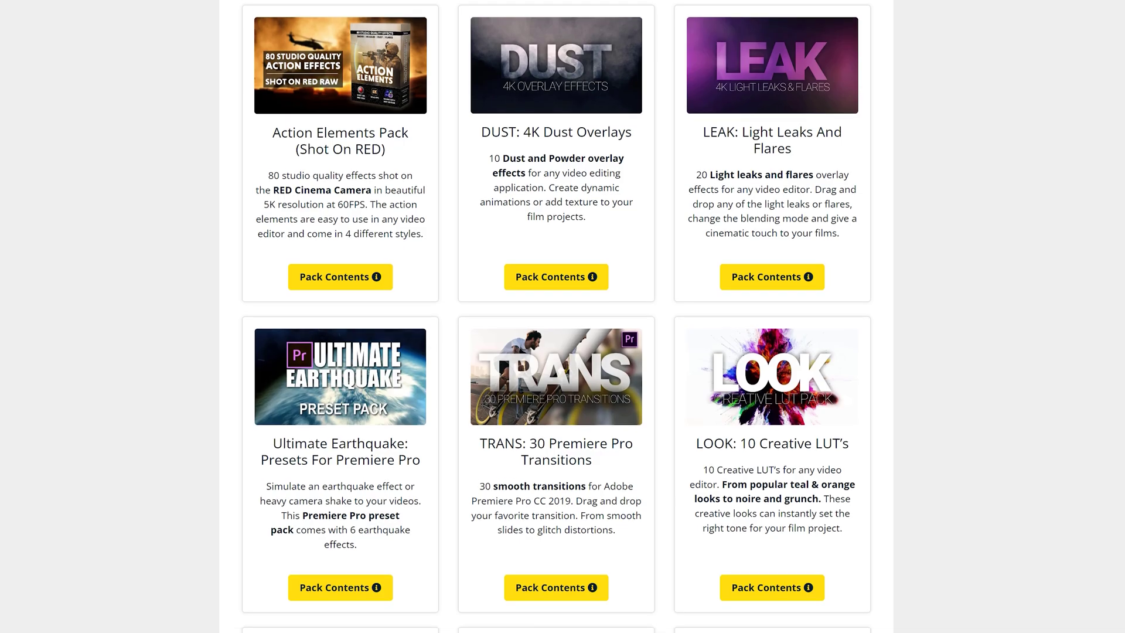
scroll(557, 316, "down", 5)
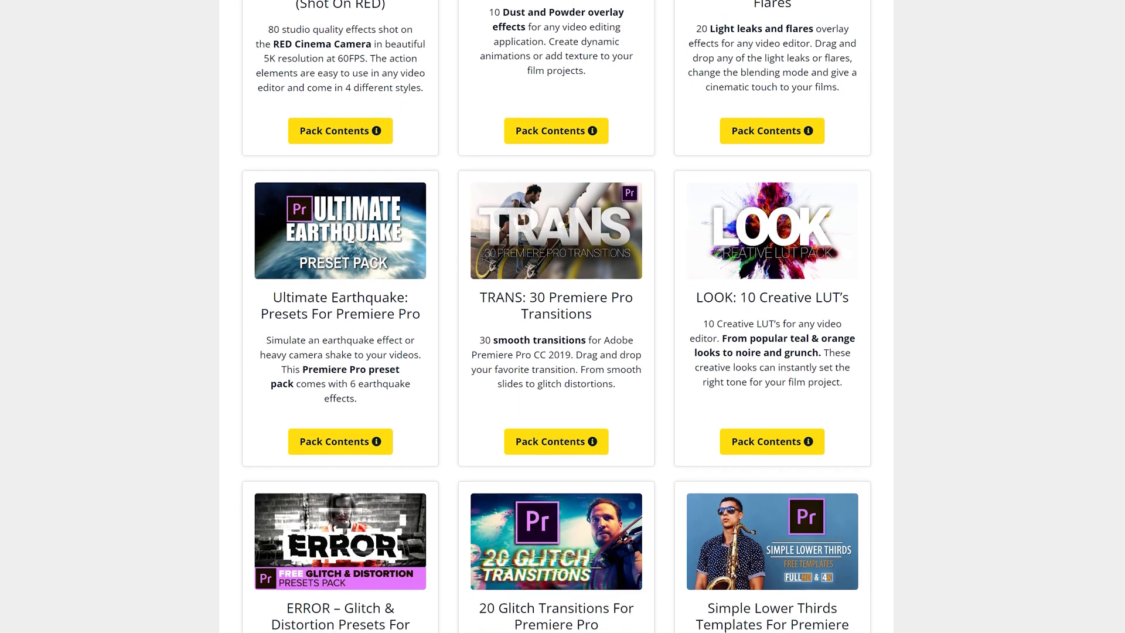
scroll(556, 316, "down", 5)
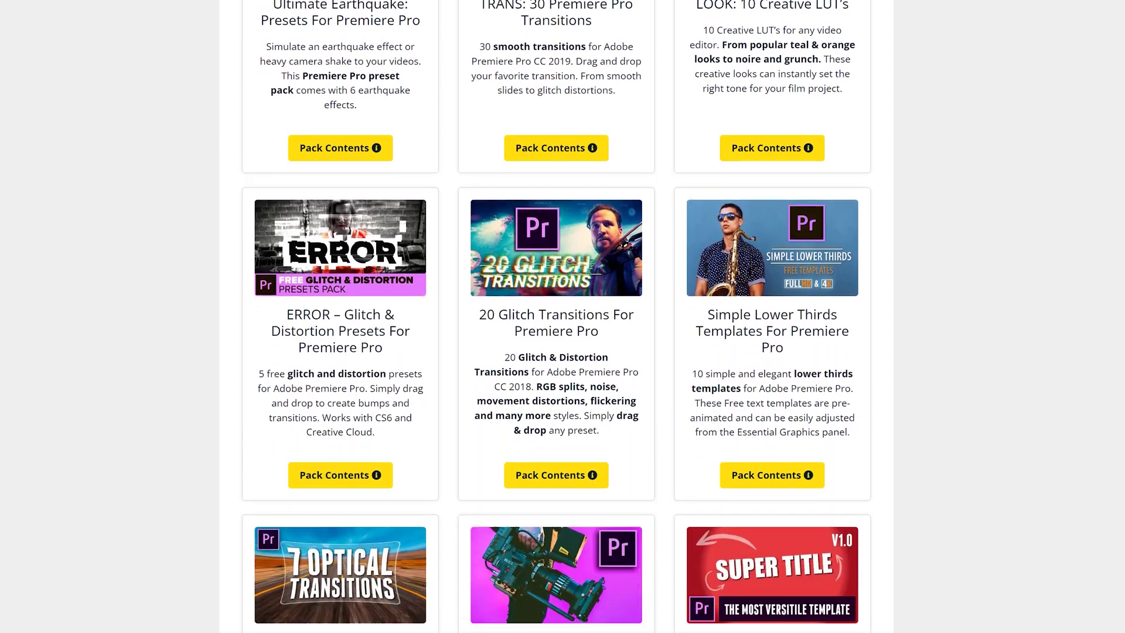